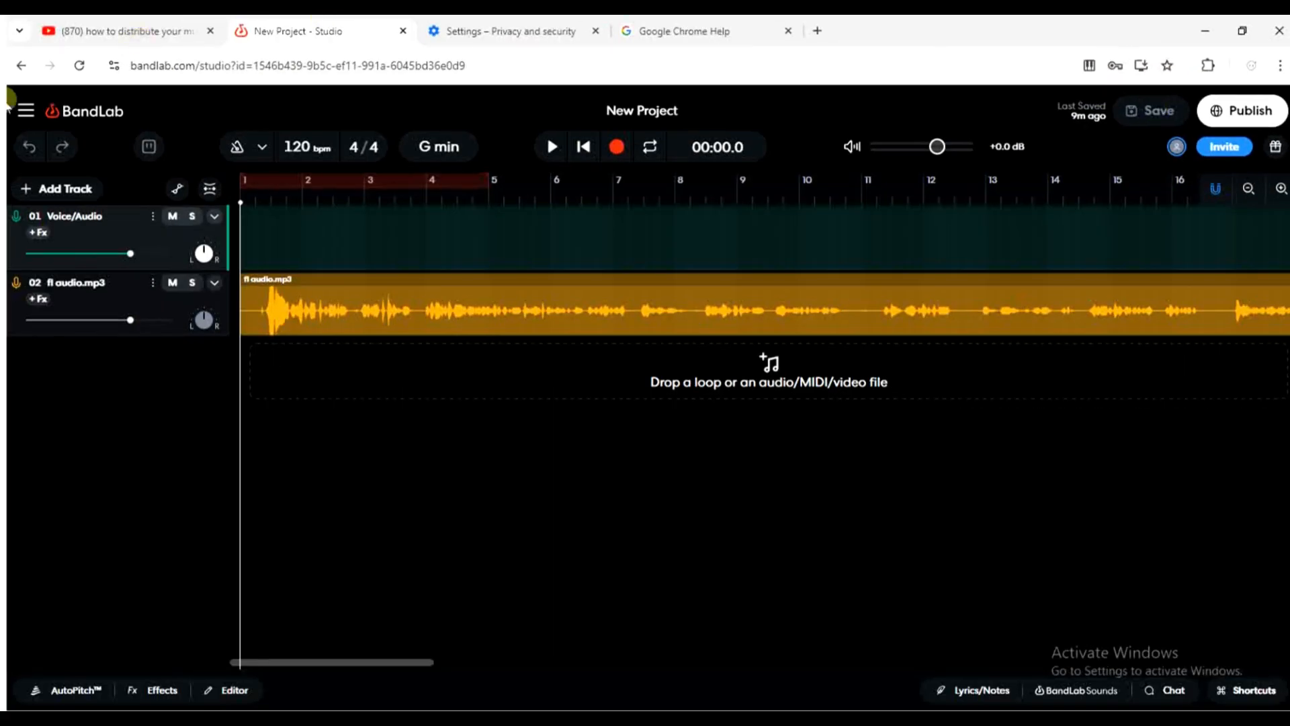
Leave the studio for the feed, open the first New Project track there and start distributing it
{"action": "left_click", "coordinate": [21, 66]}
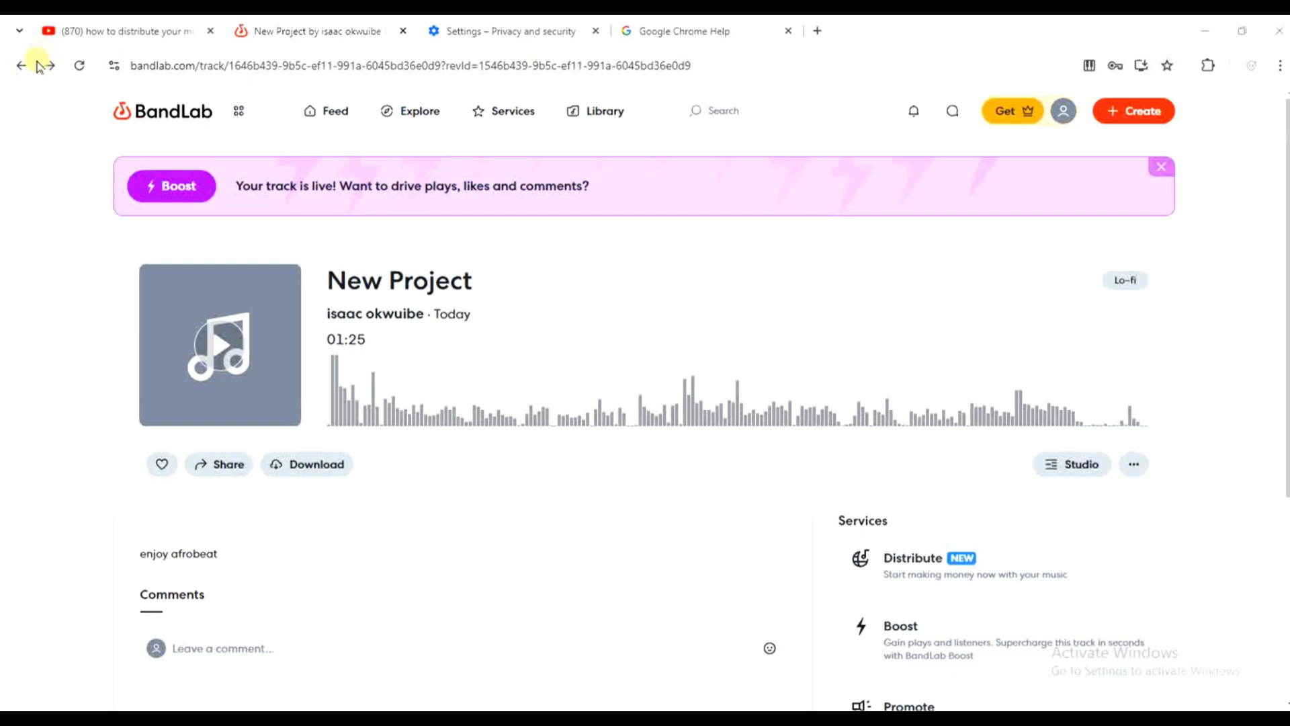
{"action": "left_click", "coordinate": [21, 66]}
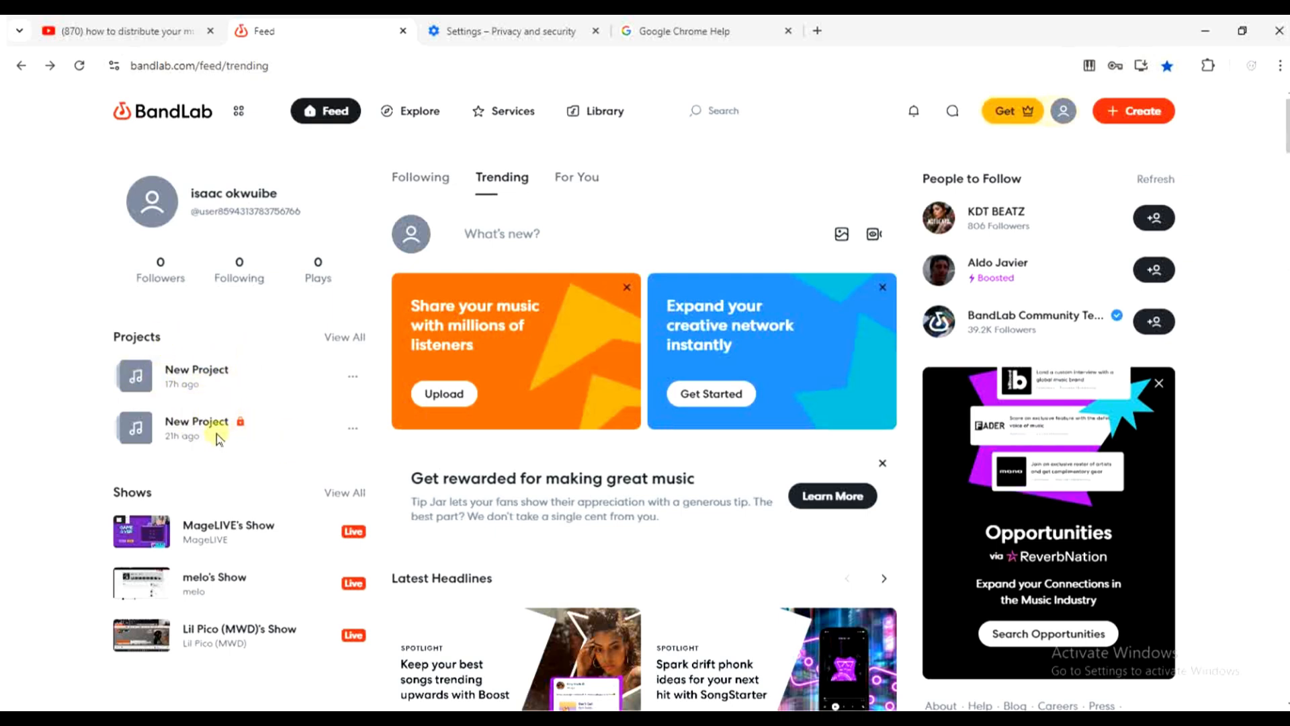
{"action": "left_click", "coordinate": [196, 370]}
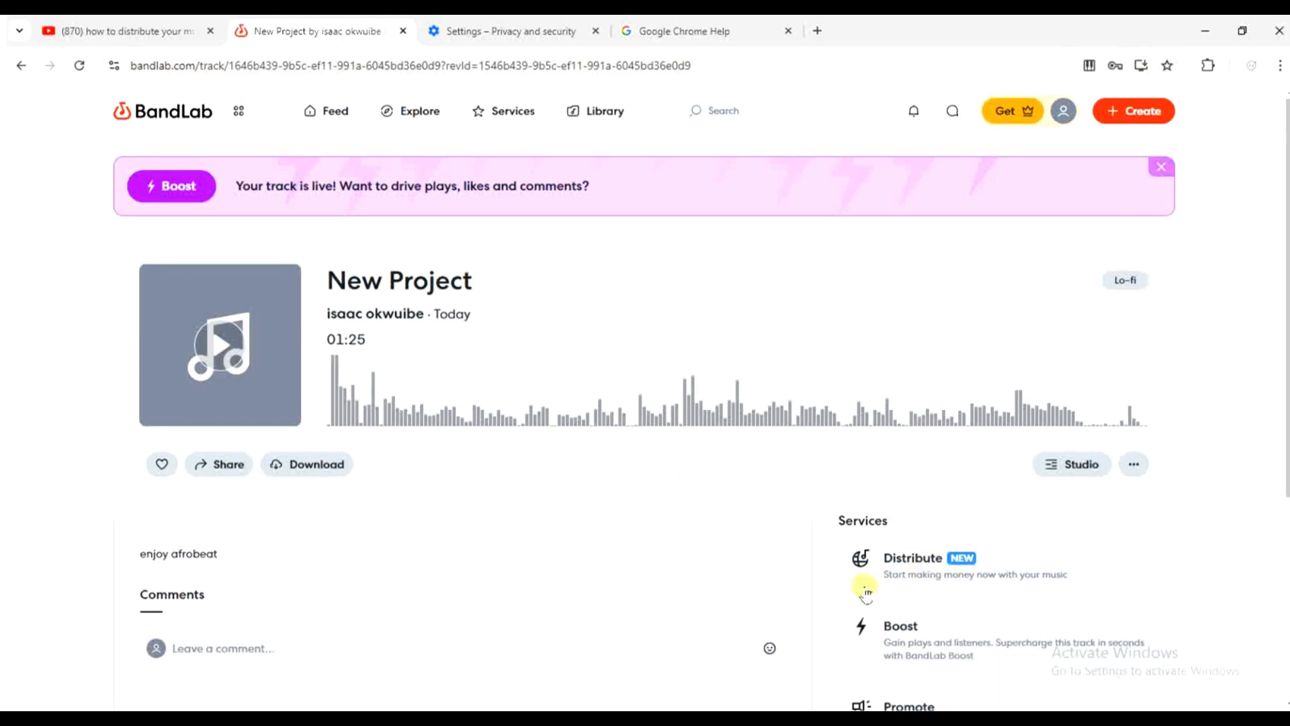
{"action": "left_click", "coordinate": [930, 563]}
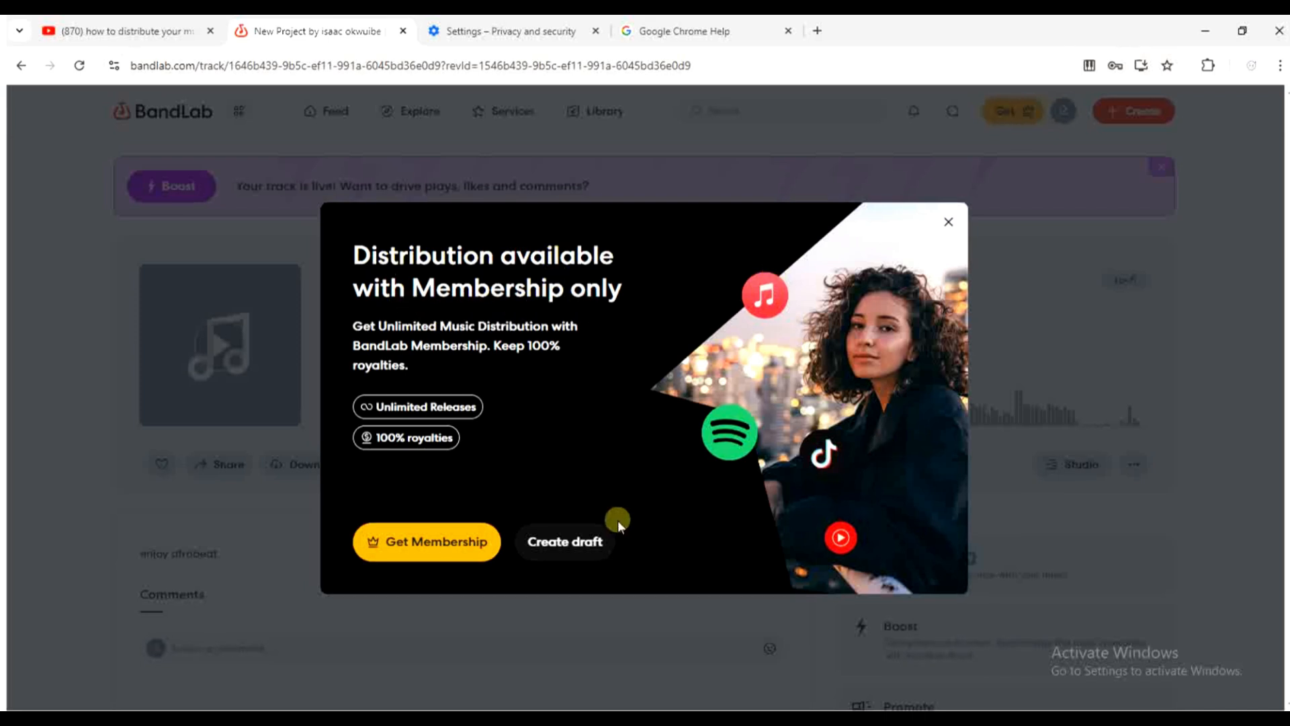
Get the Monthly membership with its 3-day free trial and proceed through checkout to the payment details
{"action": "left_click", "coordinate": [453, 540]}
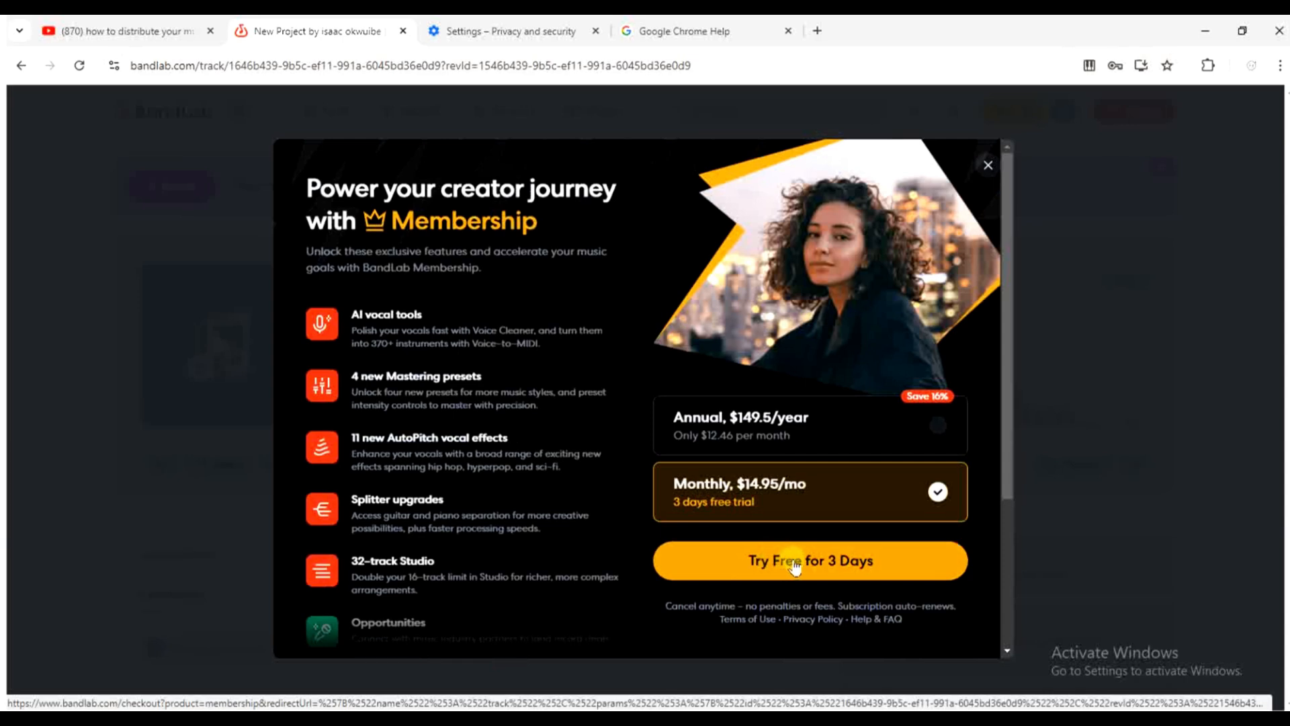
{"action": "left_click", "coordinate": [796, 564]}
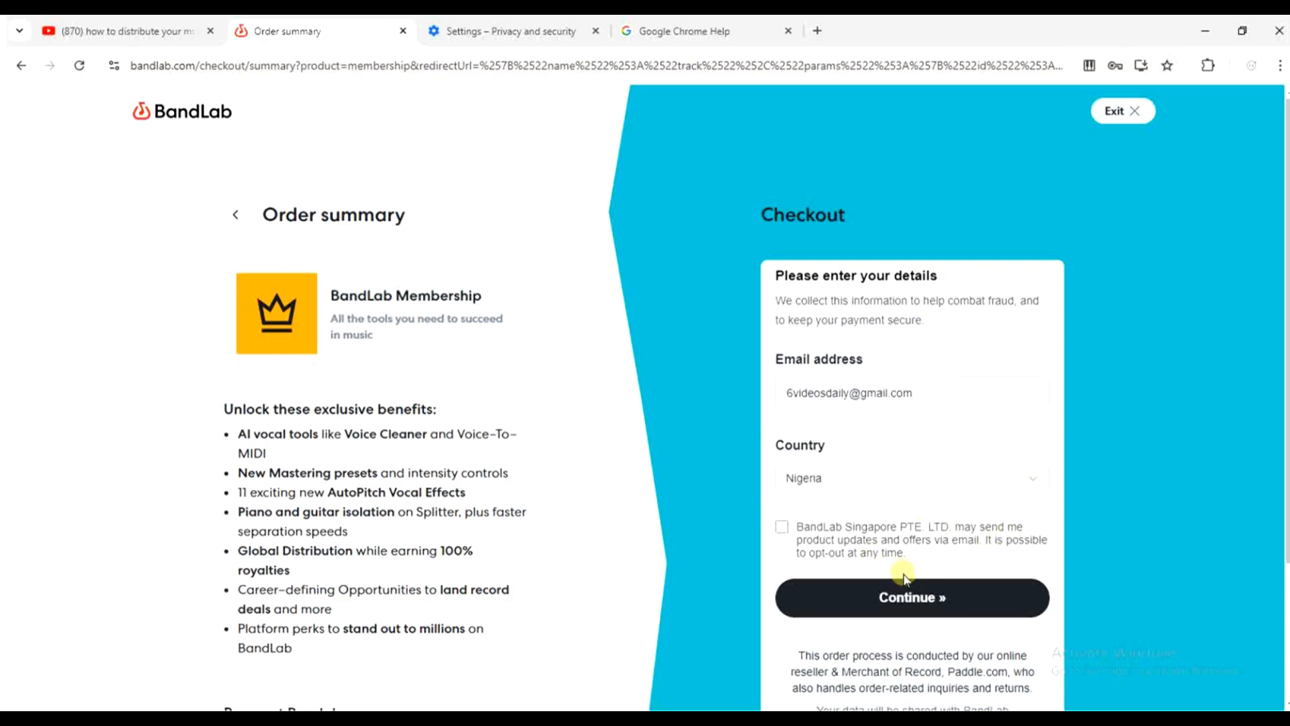
{"action": "left_click", "coordinate": [922, 599]}
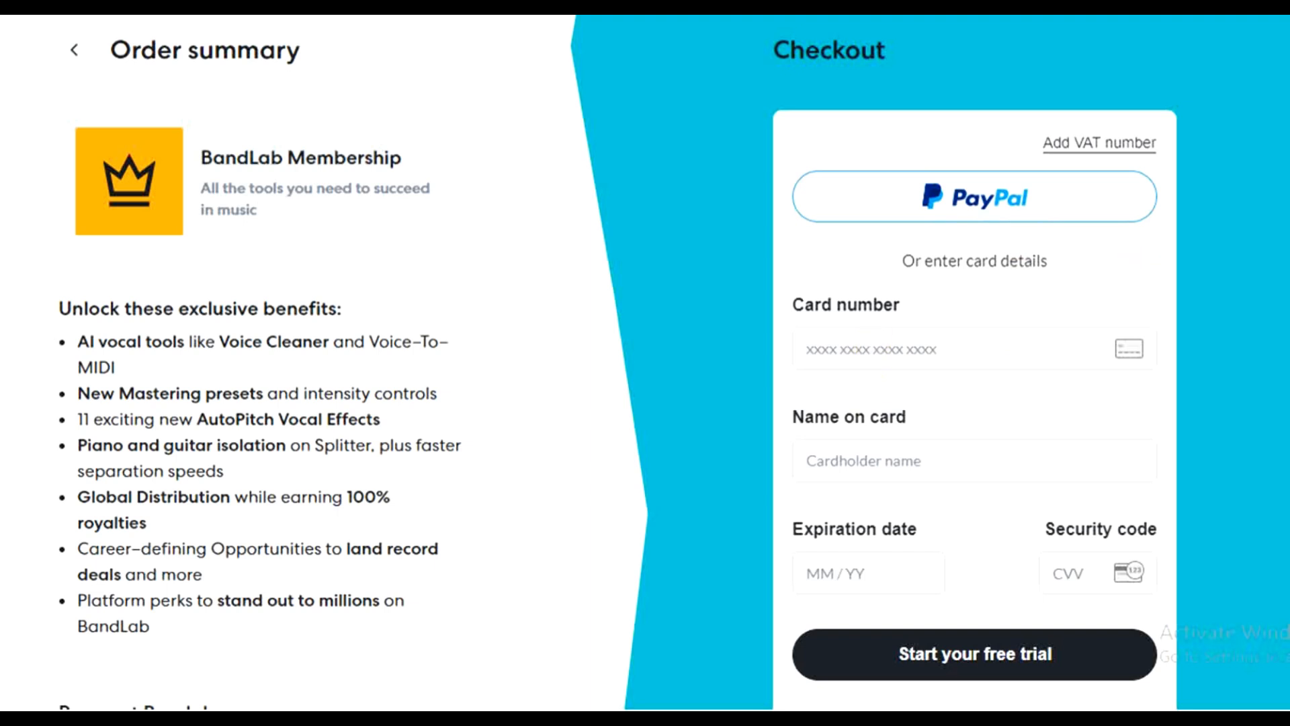
{"action": "scroll", "coordinate": [645, 363], "scroll_direction": "down", "scroll_amount": 3}
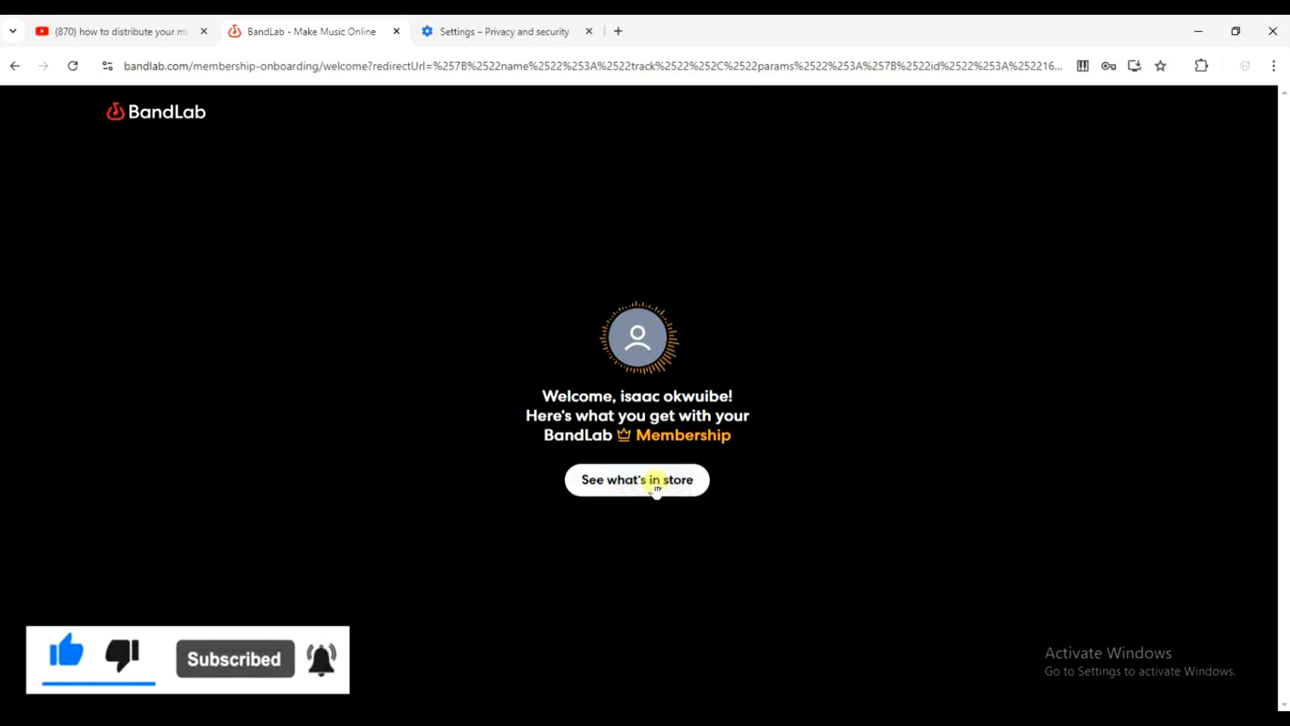
Go through the six-part introduction to the membership benefits
{"action": "left_click", "coordinate": [611, 481]}
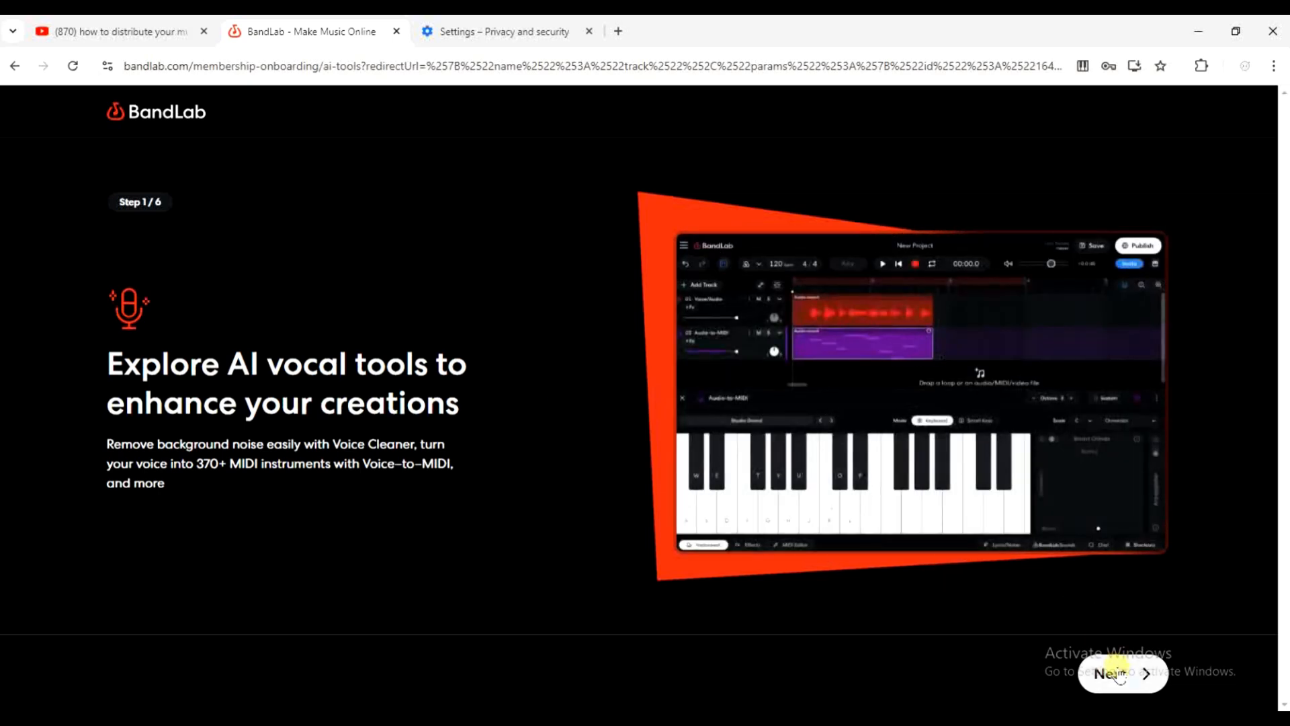
{"action": "left_click", "coordinate": [1117, 673]}
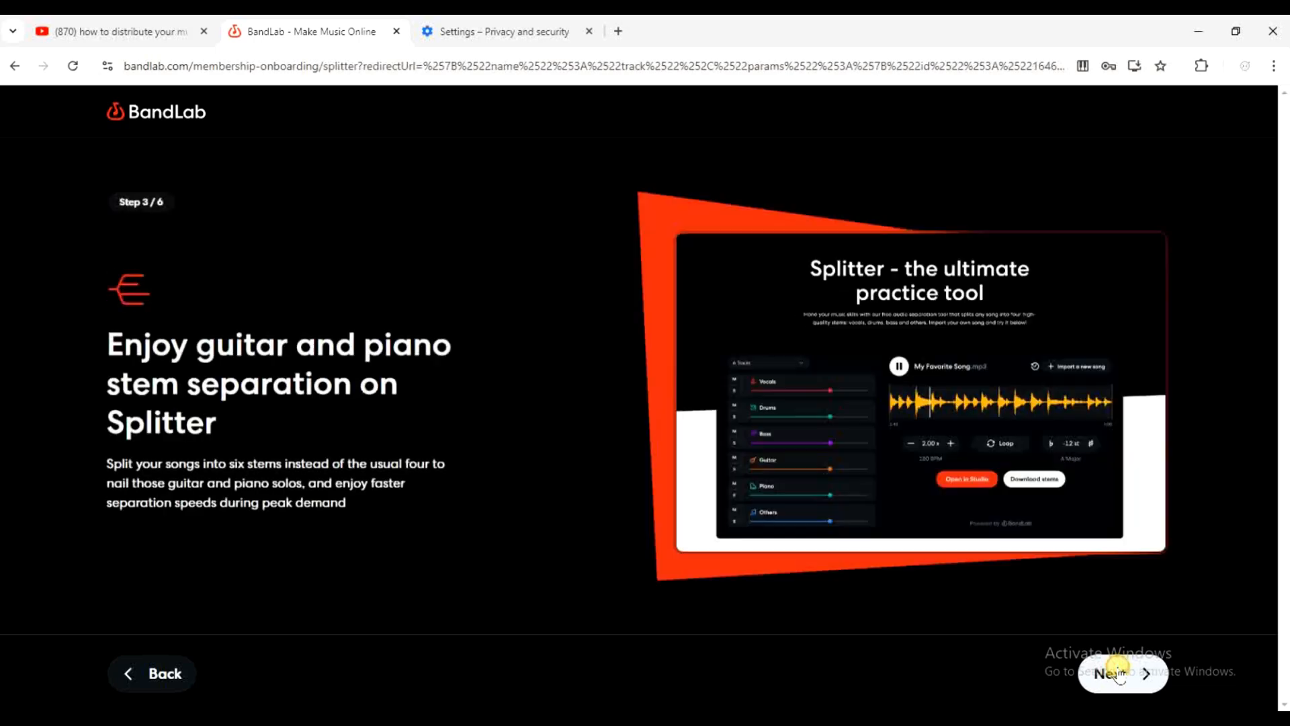
{"action": "left_click", "coordinate": [1118, 672]}
{"action": "left_click", "coordinate": [1118, 672]}
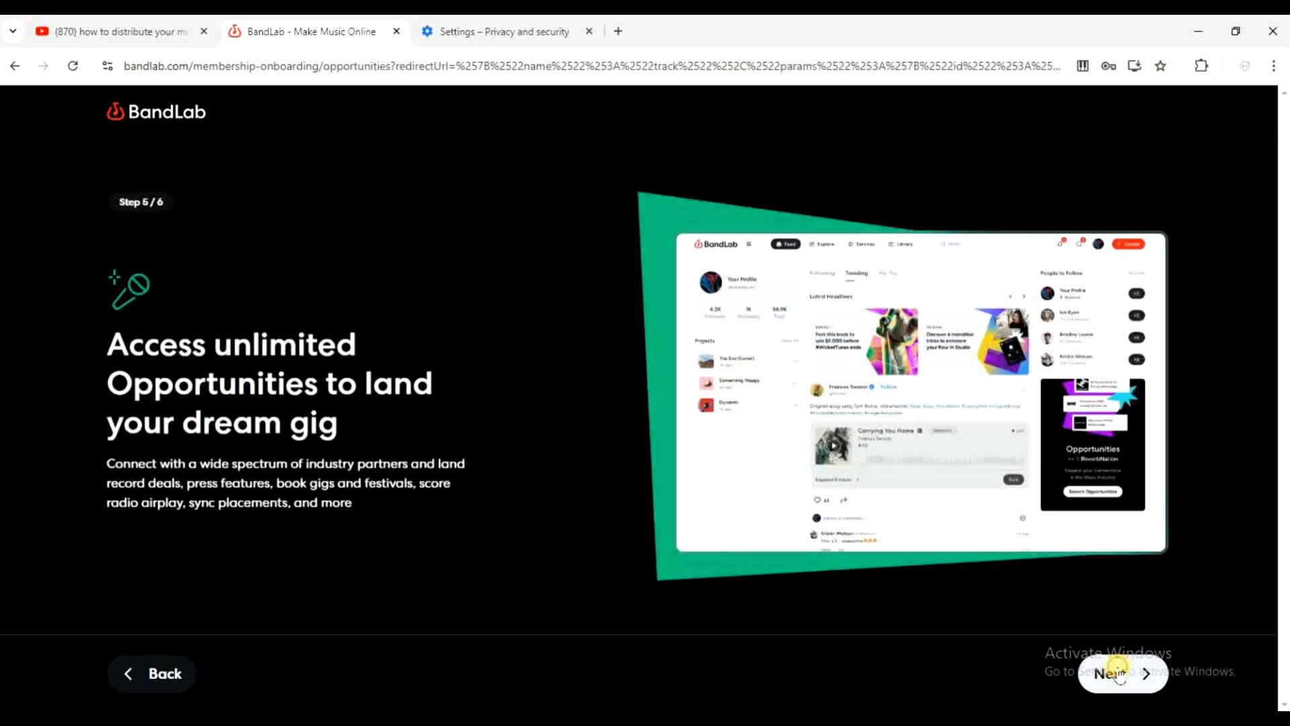
{"action": "left_click", "coordinate": [1118, 673]}
{"action": "left_click", "coordinate": [1118, 673]}
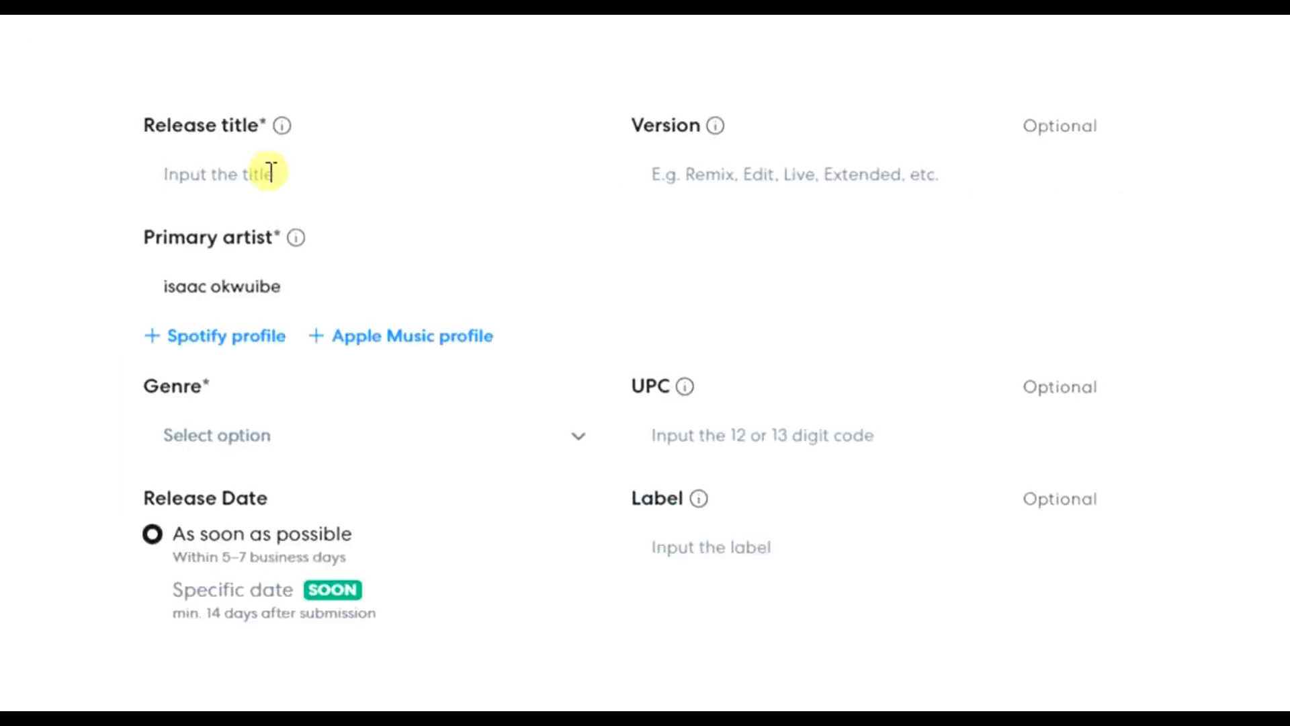
Title the release "love story", and open and remove the optional Spotify profile field
{"action": "left_click", "coordinate": [270, 172]}
{"action": "type", "text": "Io"}
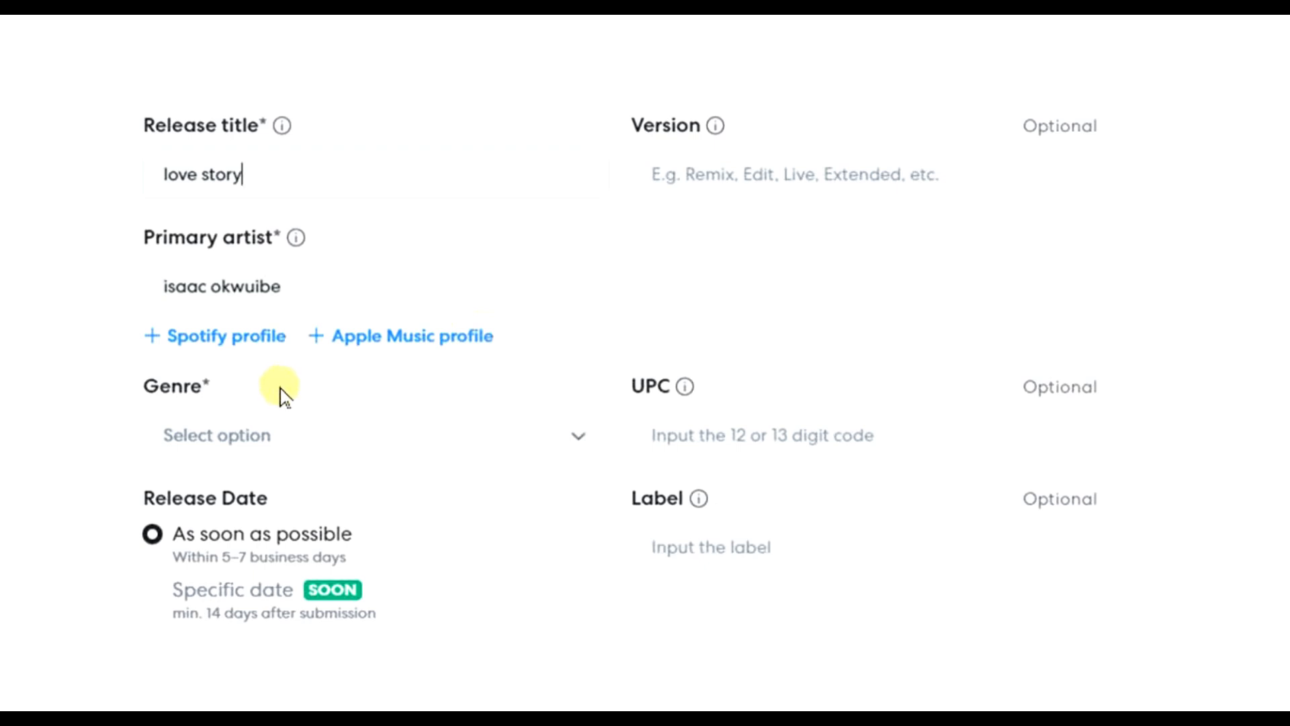
{"action": "left_click", "coordinate": [158, 336]}
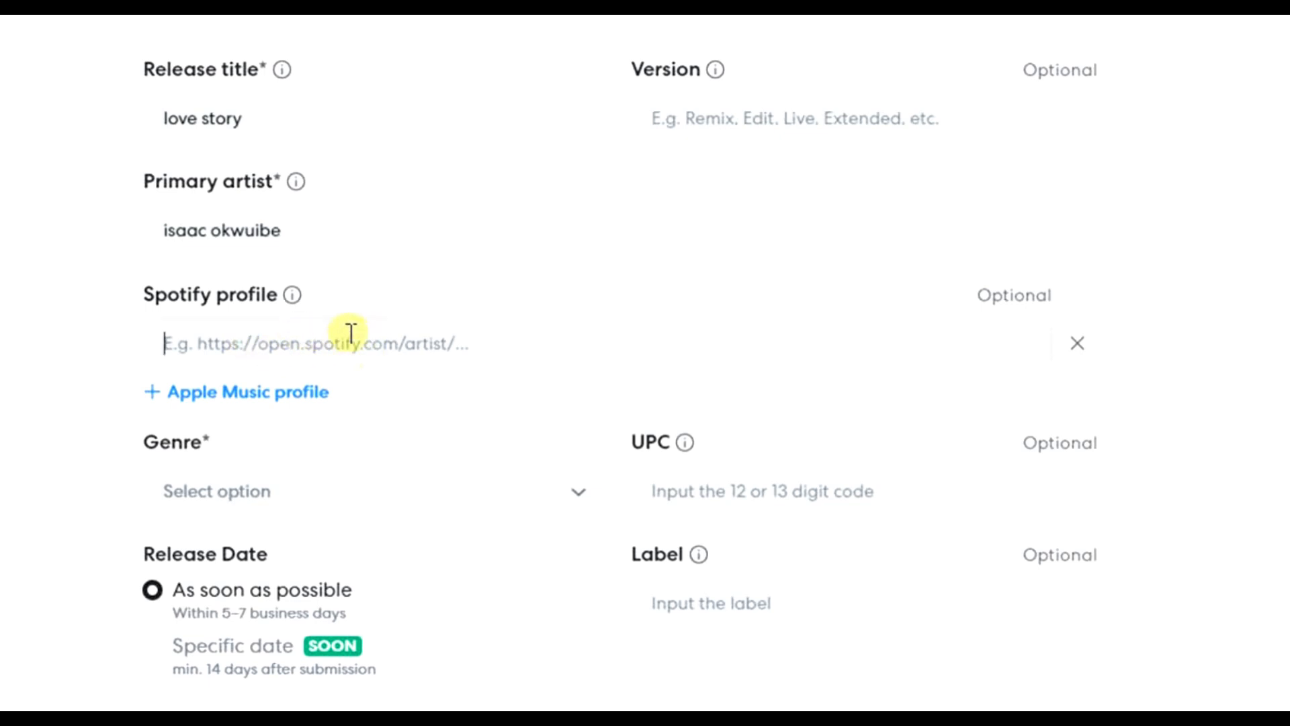
{"action": "left_click", "coordinate": [1076, 342]}
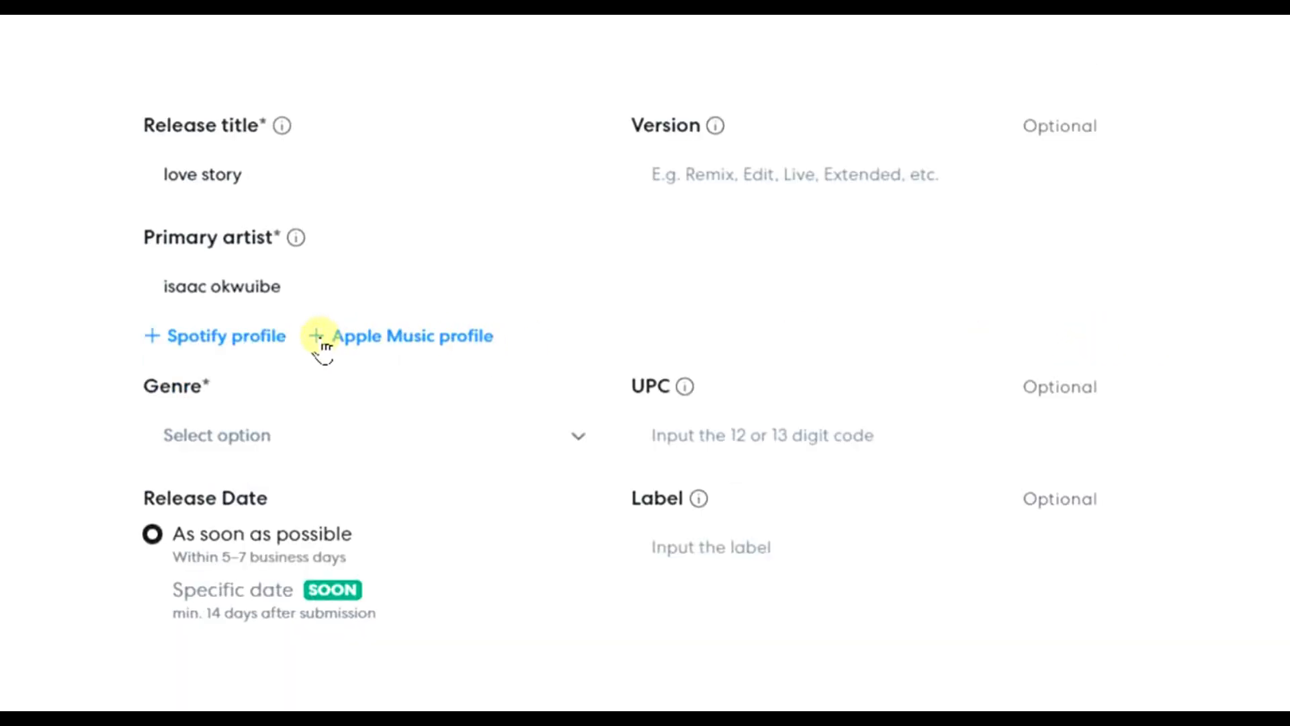
Set the release's genre to Blues and continue to the Build Your Release stage
{"action": "left_click", "coordinate": [570, 447]}
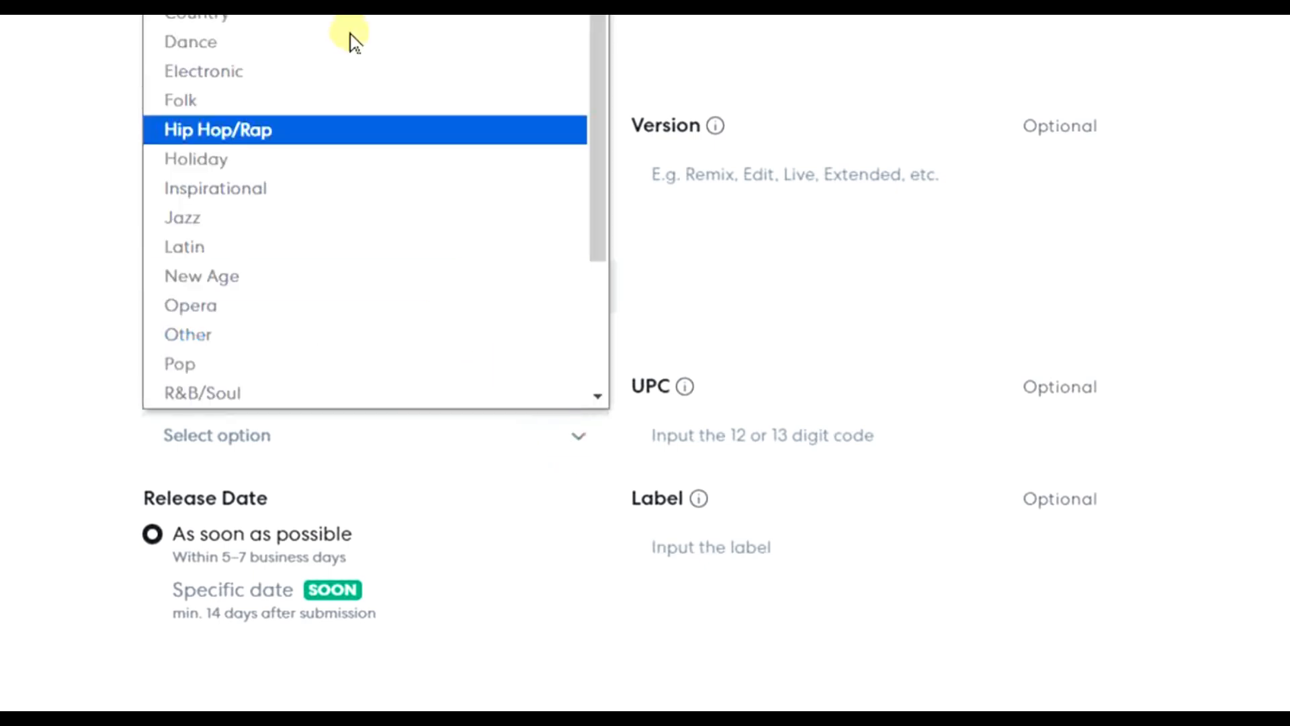
{"action": "left_click", "coordinate": [201, 2]}
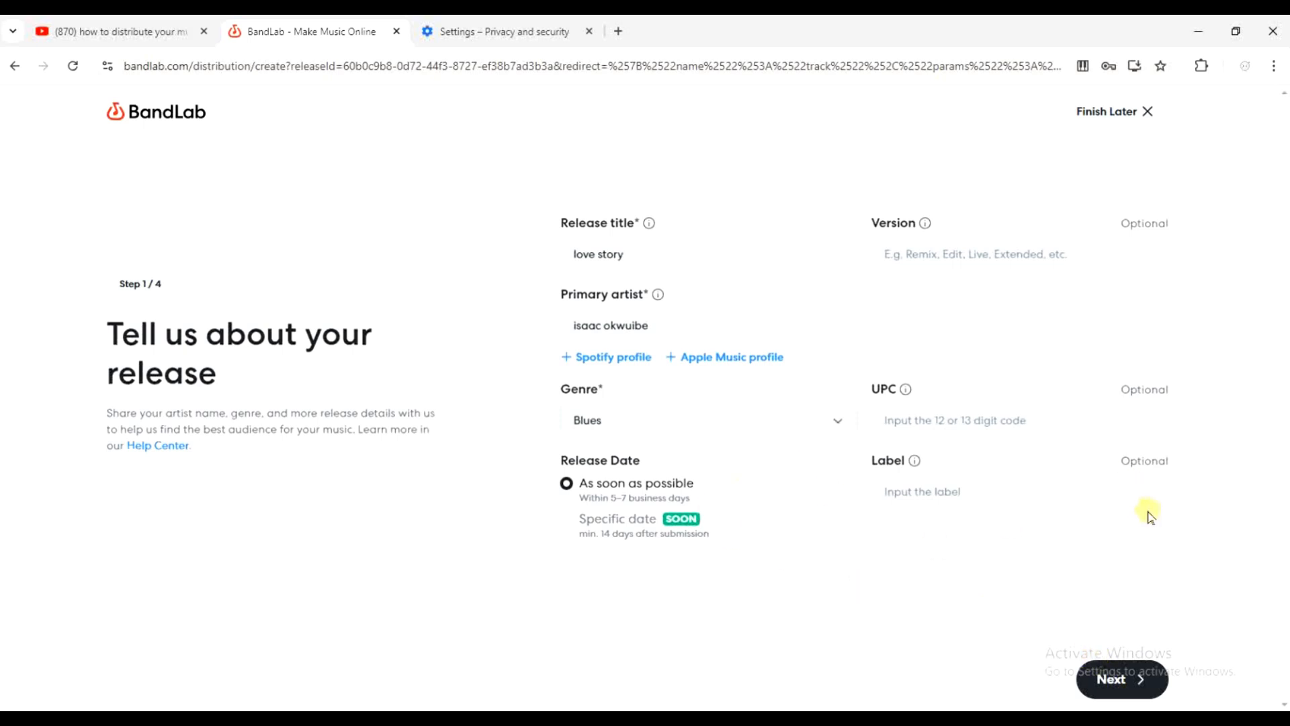
{"action": "left_click", "coordinate": [1119, 679]}
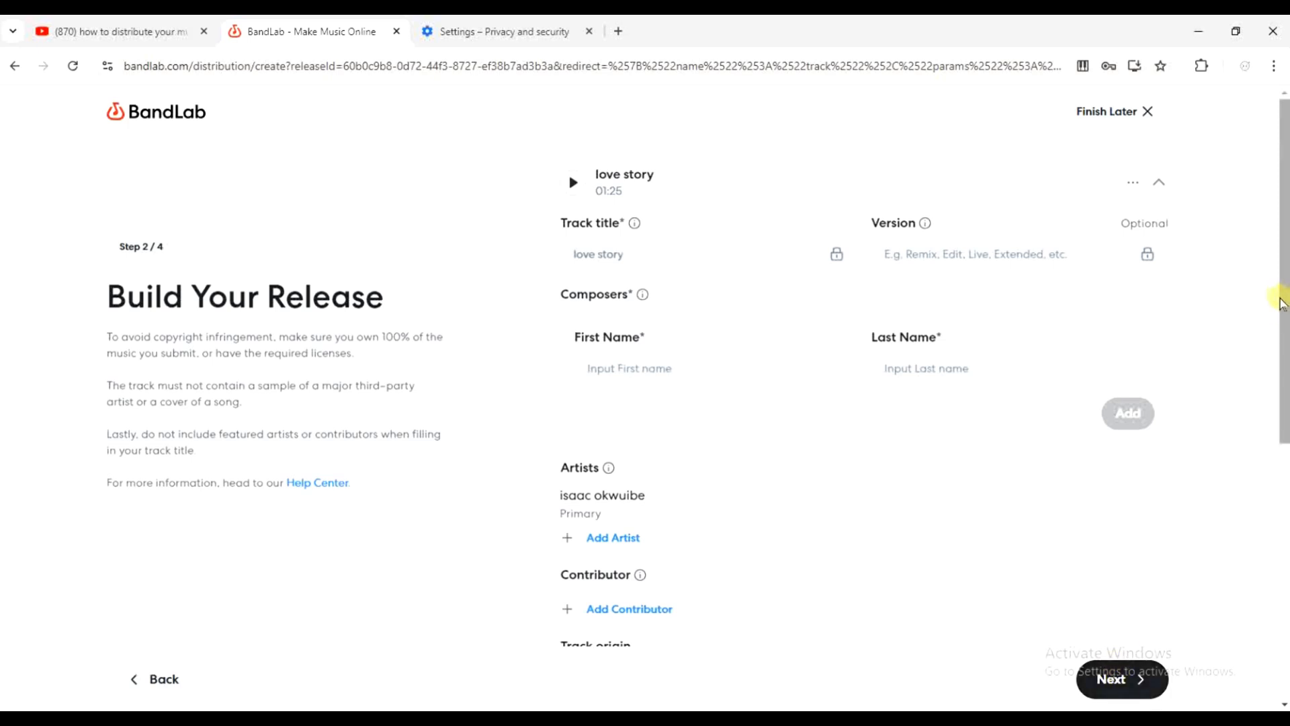
{"action": "left_click_drag", "start_coordinate": [1282, 296], "coordinate": [1057, 345]}
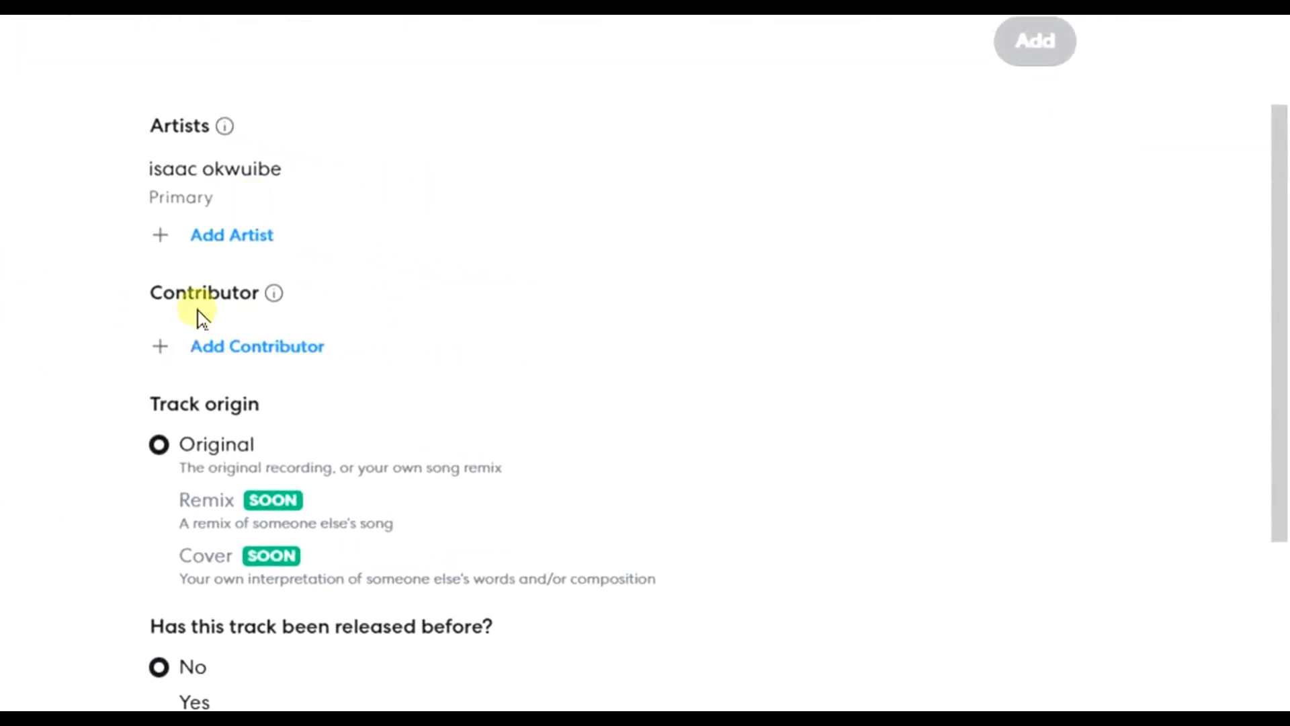
{"action": "mouse_move", "coordinate": [268, 296]}
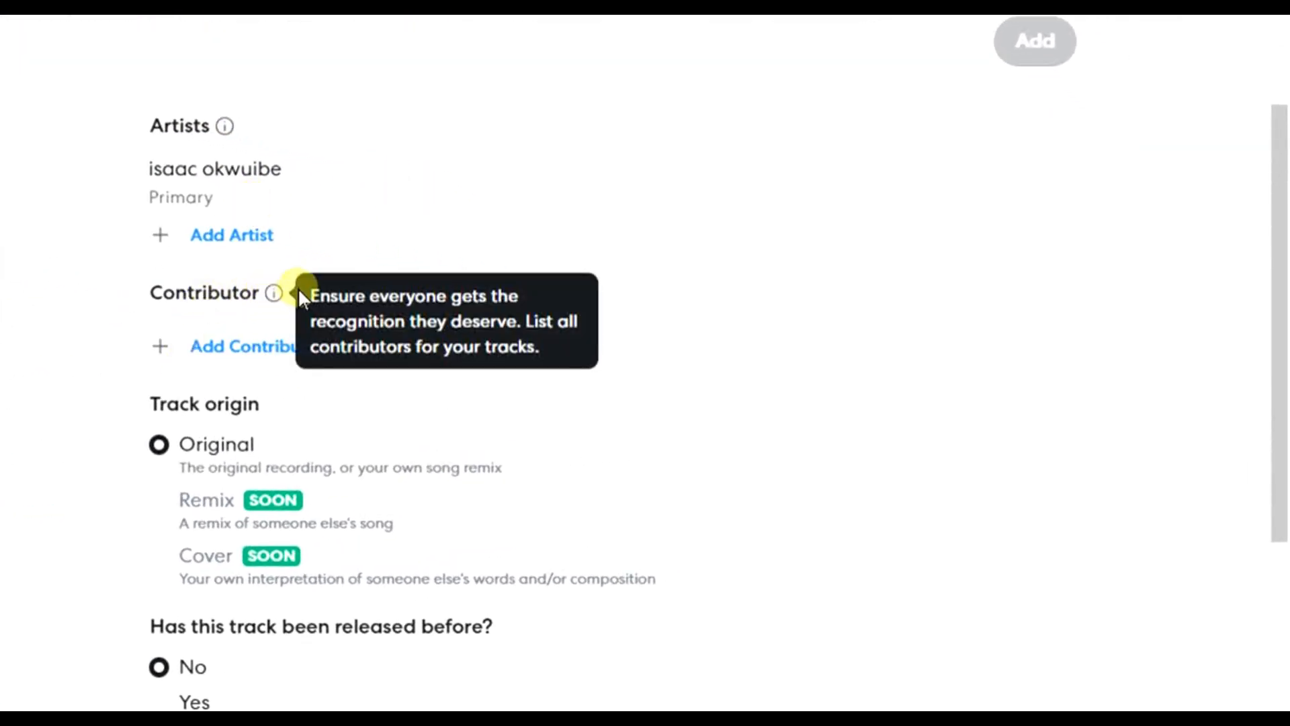
{"action": "left_click", "coordinate": [161, 346]}
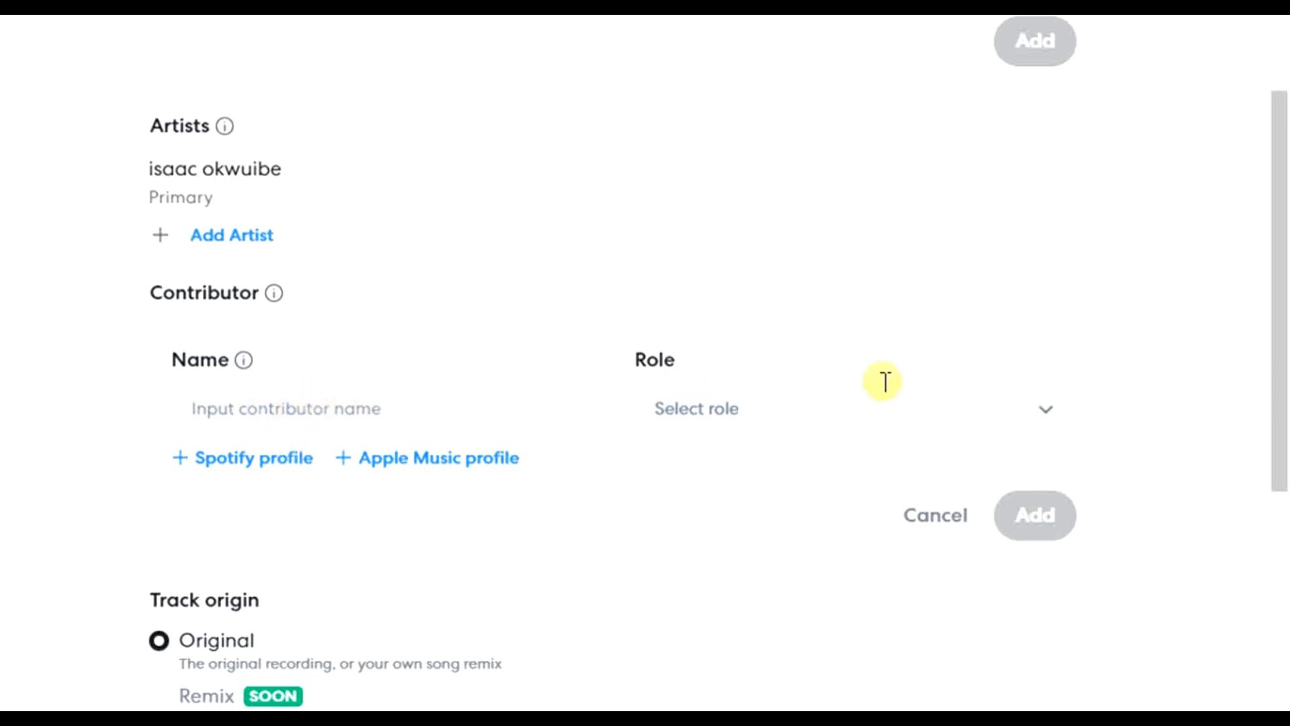
{"action": "left_click", "coordinate": [1032, 409]}
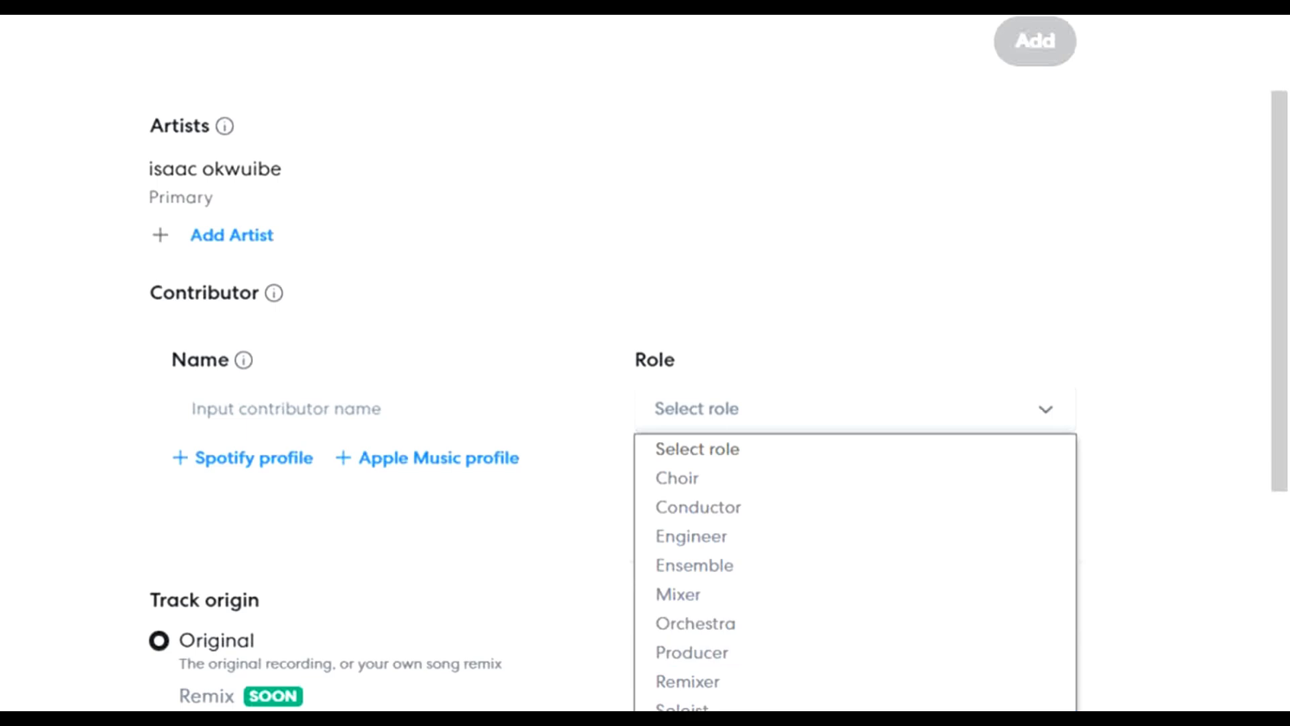
{"action": "left_click", "coordinate": [1001, 282]}
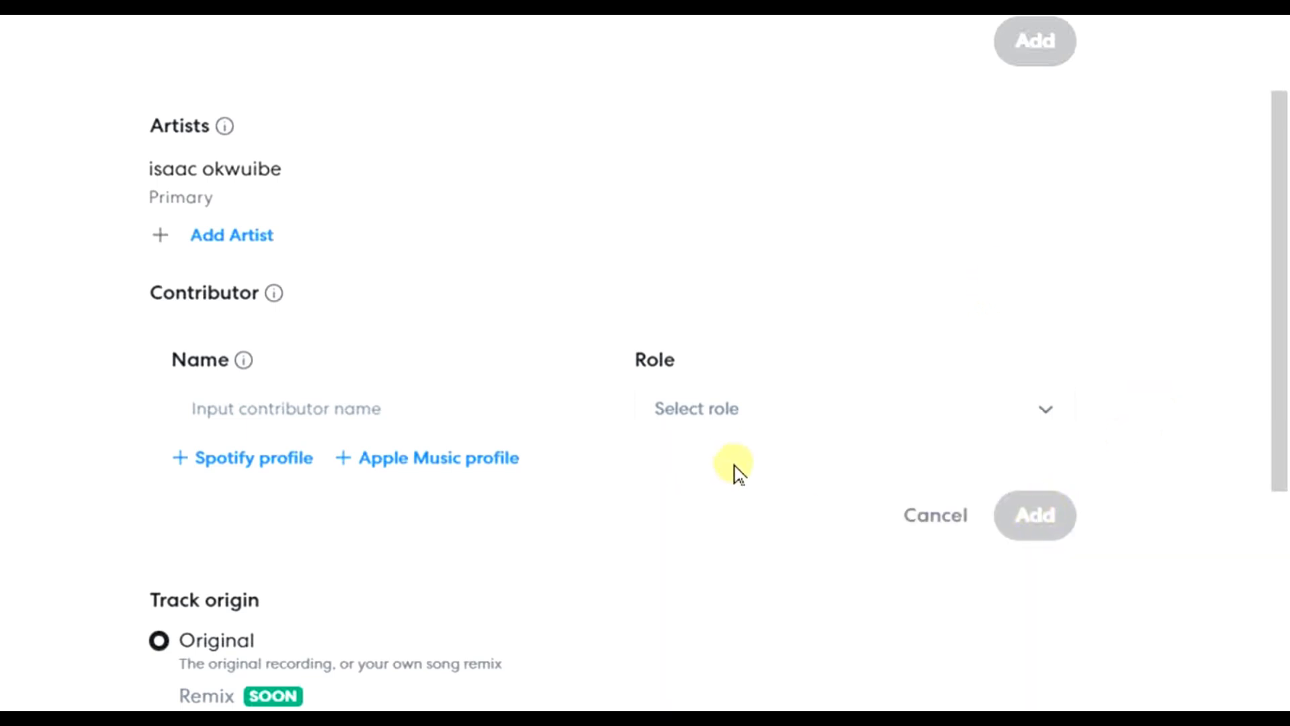
{"action": "left_click", "coordinate": [936, 517]}
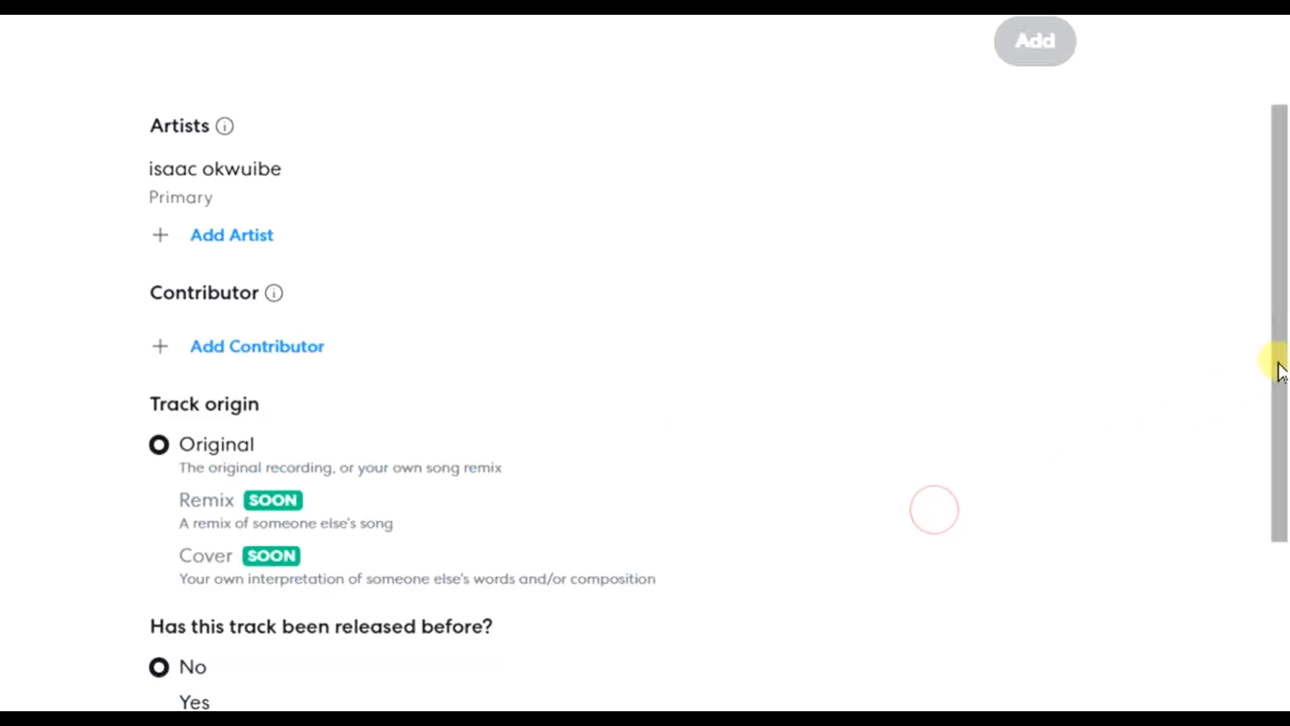
Look through the lyrics language options and mark the track's explicit content as Not explicit
{"action": "left_click_drag", "start_coordinate": [1281, 357], "coordinate": [1279, 576]}
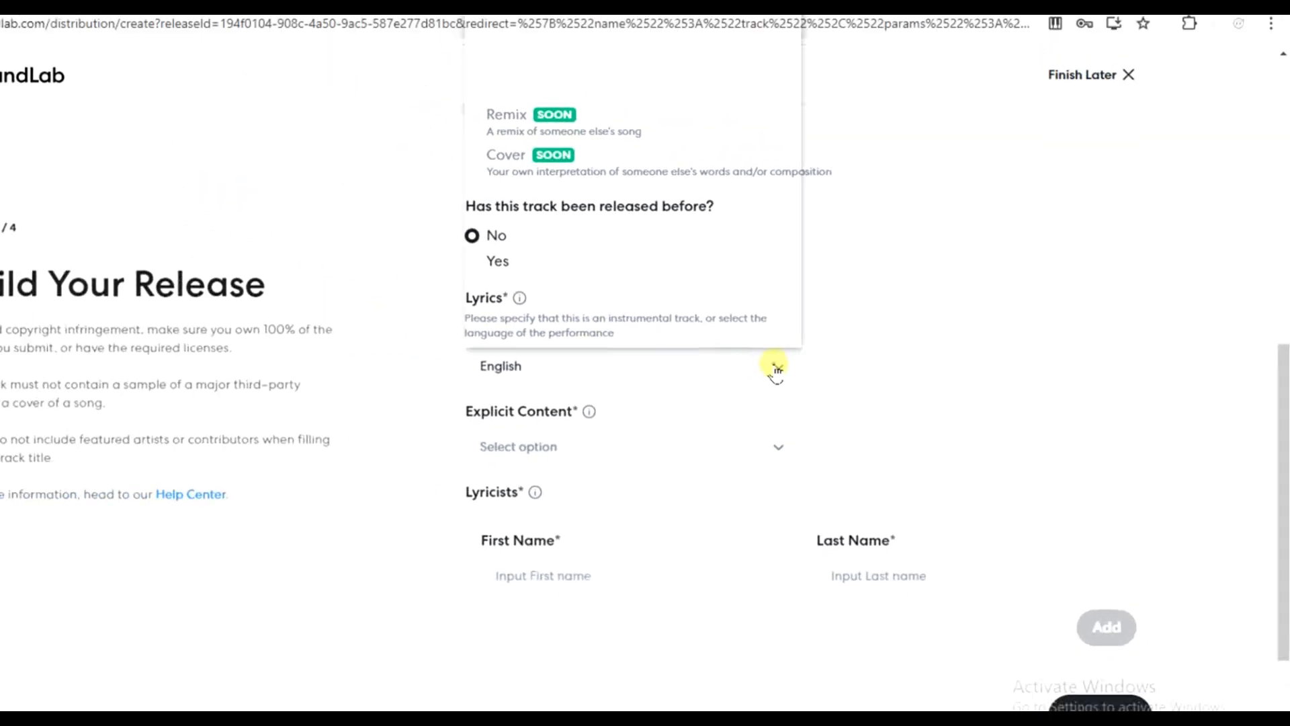
{"action": "left_click", "coordinate": [777, 368]}
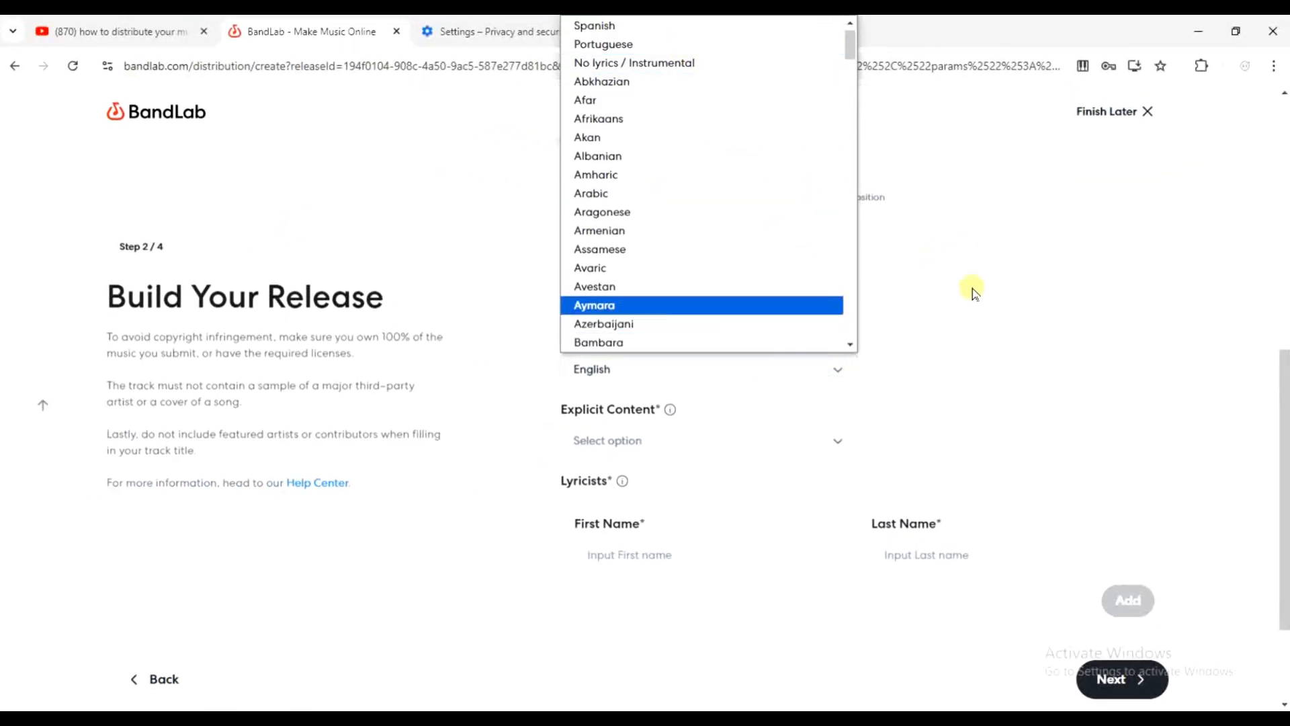
{"action": "left_click", "coordinate": [965, 348]}
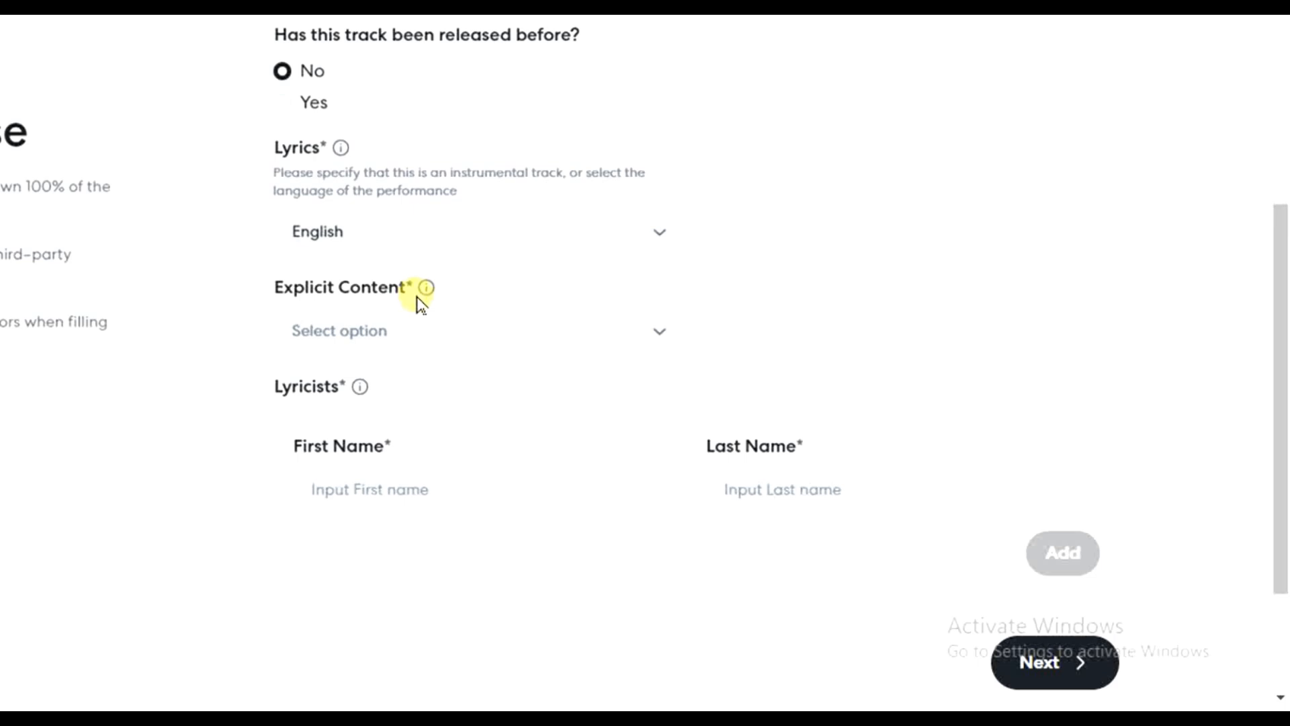
{"action": "left_click", "coordinate": [658, 336]}
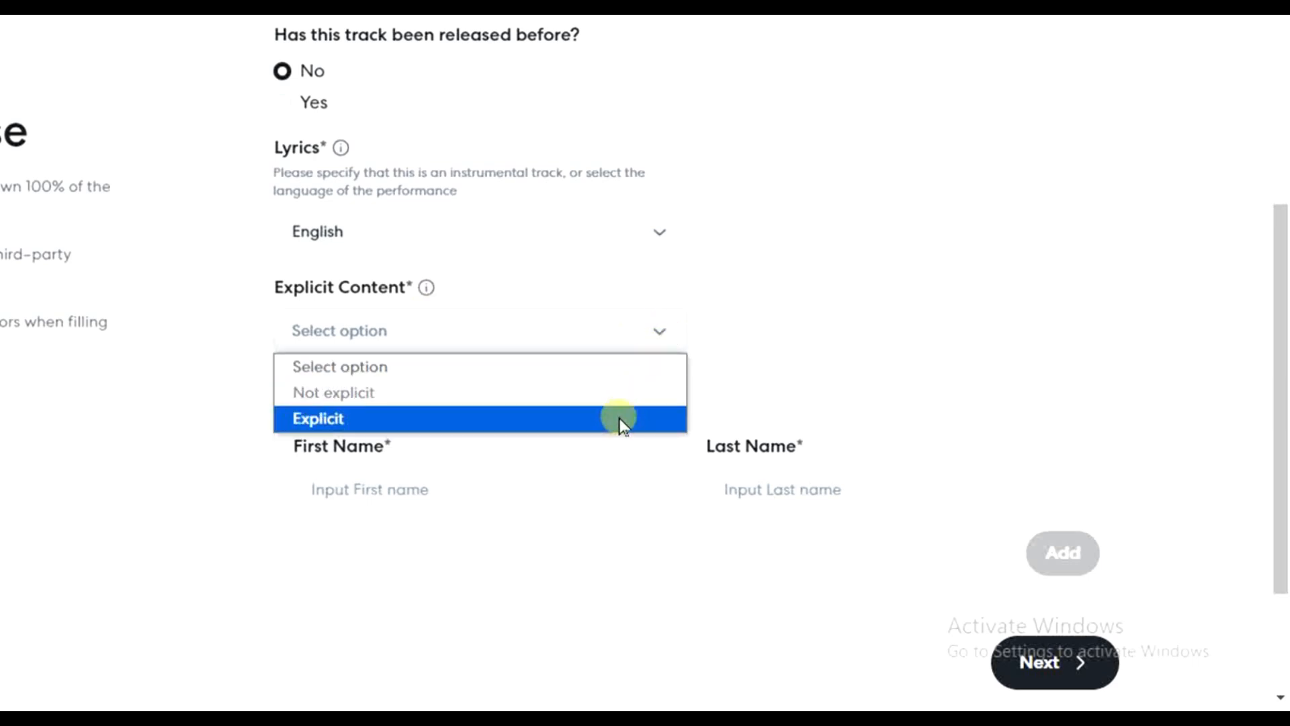
{"action": "left_click", "coordinate": [630, 403]}
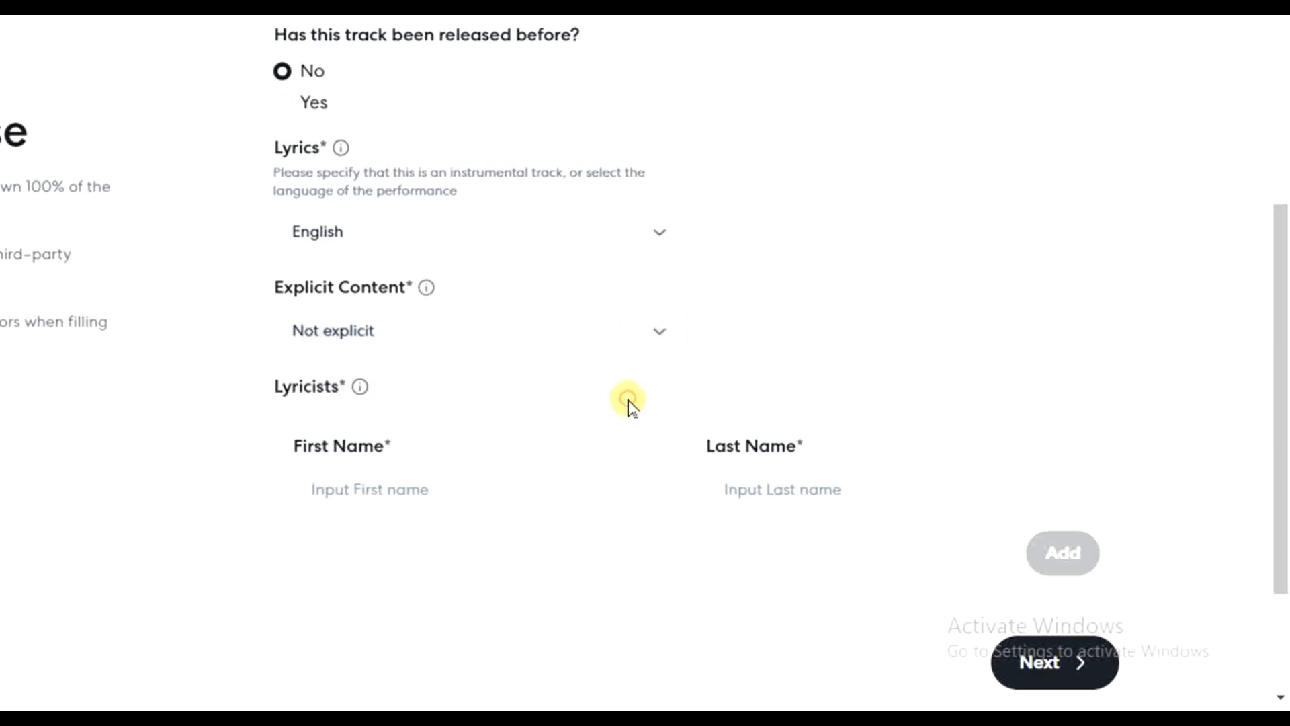
Add a lyricist using the saved suggestion for the artist's first and last name
{"action": "scroll", "coordinate": [976, 340], "scroll_direction": "down", "scroll_amount": 3}
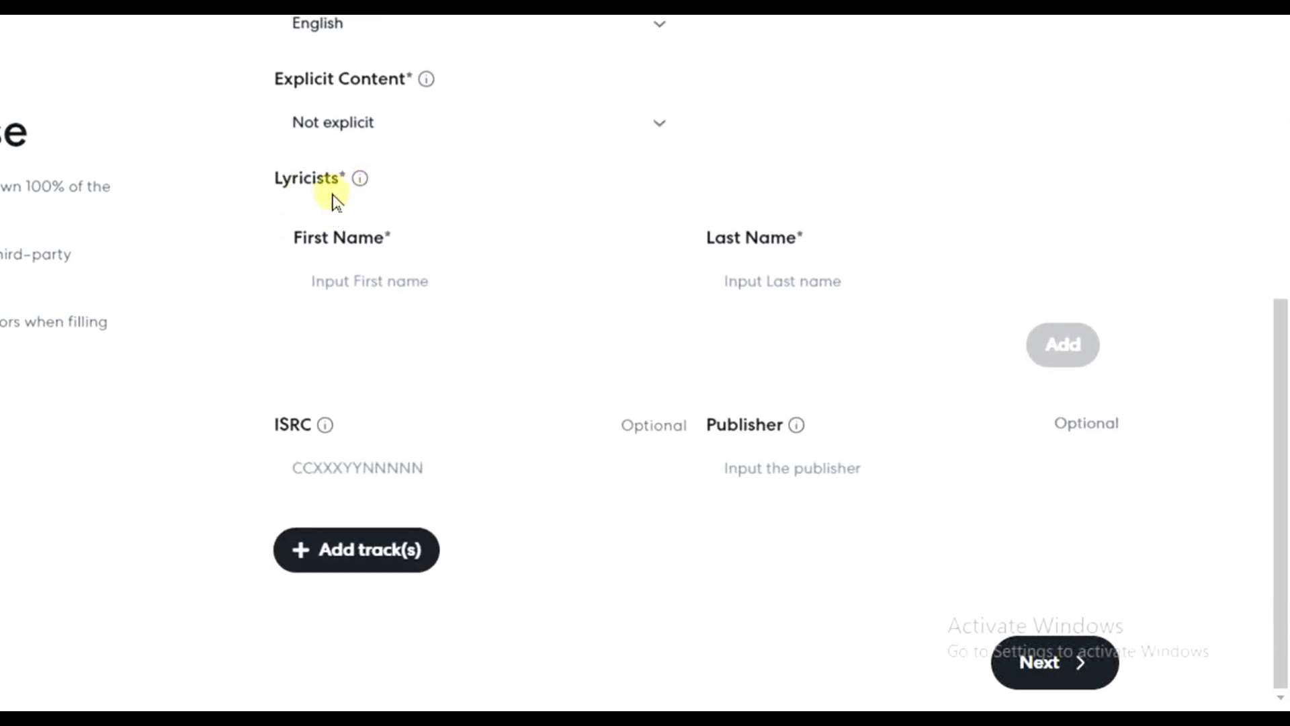
{"action": "left_click", "coordinate": [391, 278]}
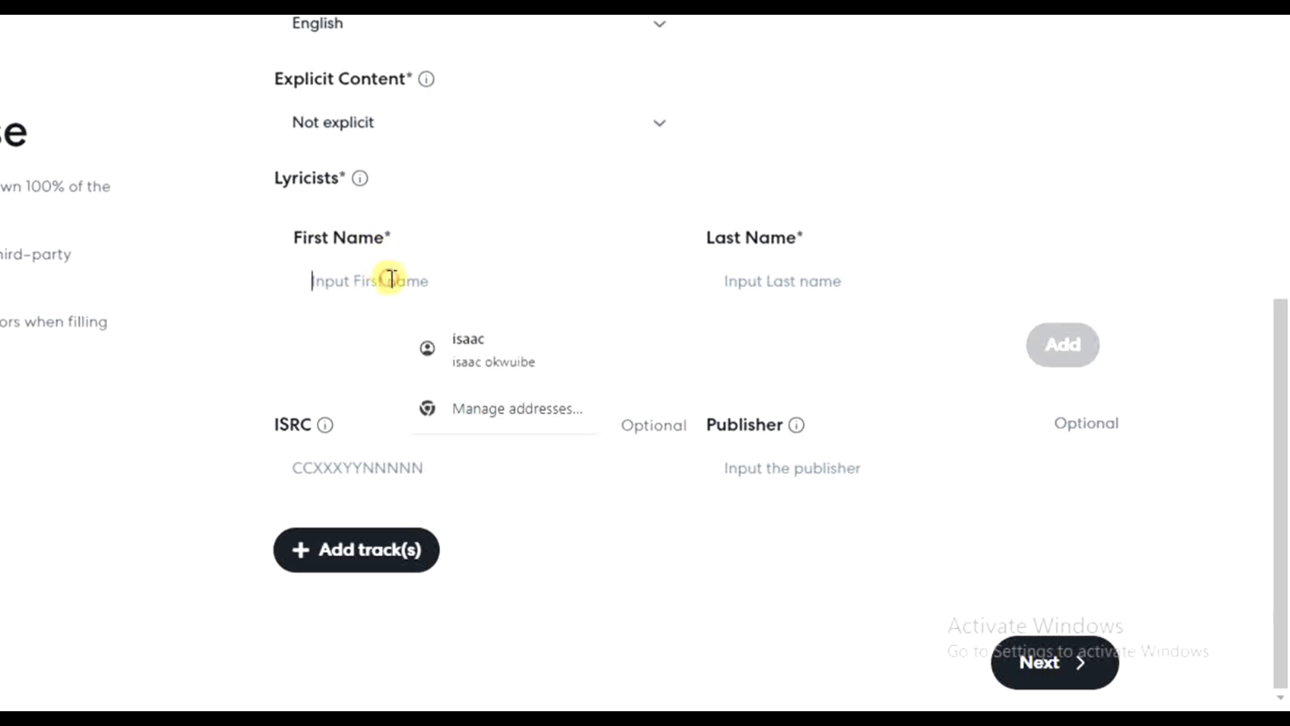
{"action": "left_click", "coordinate": [462, 338]}
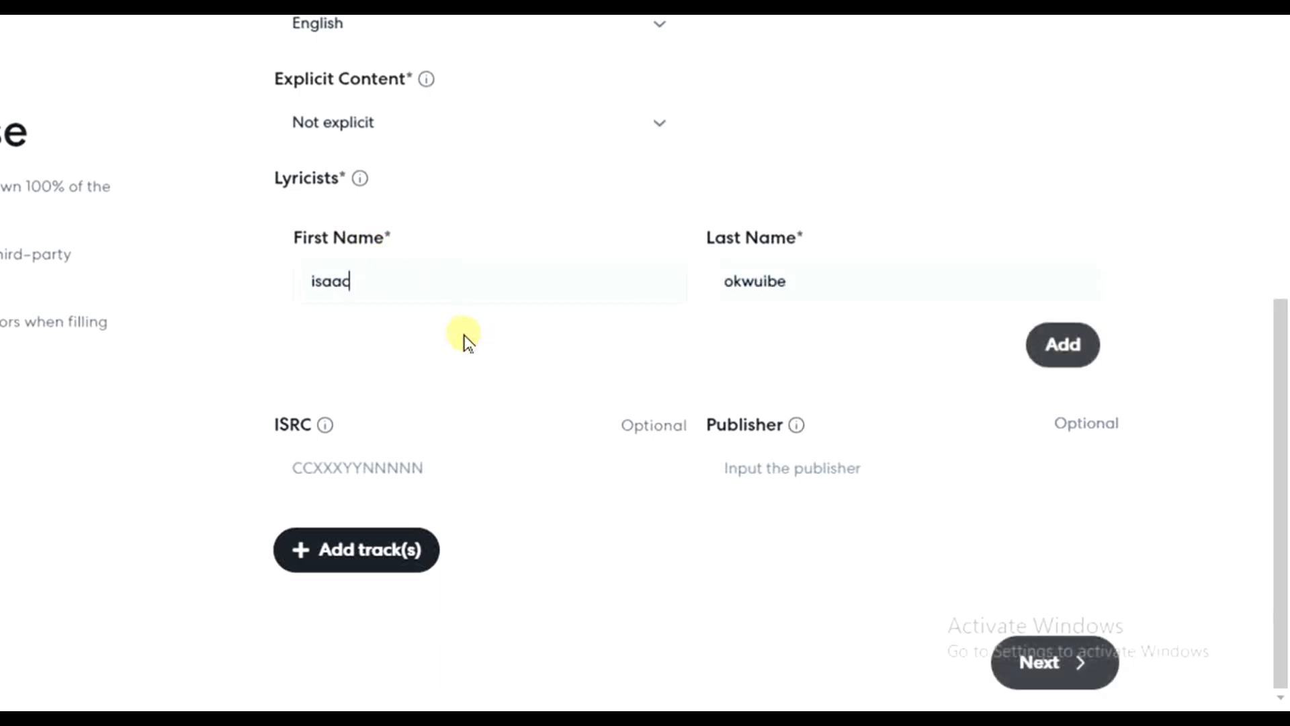
{"action": "left_click", "coordinate": [1075, 348]}
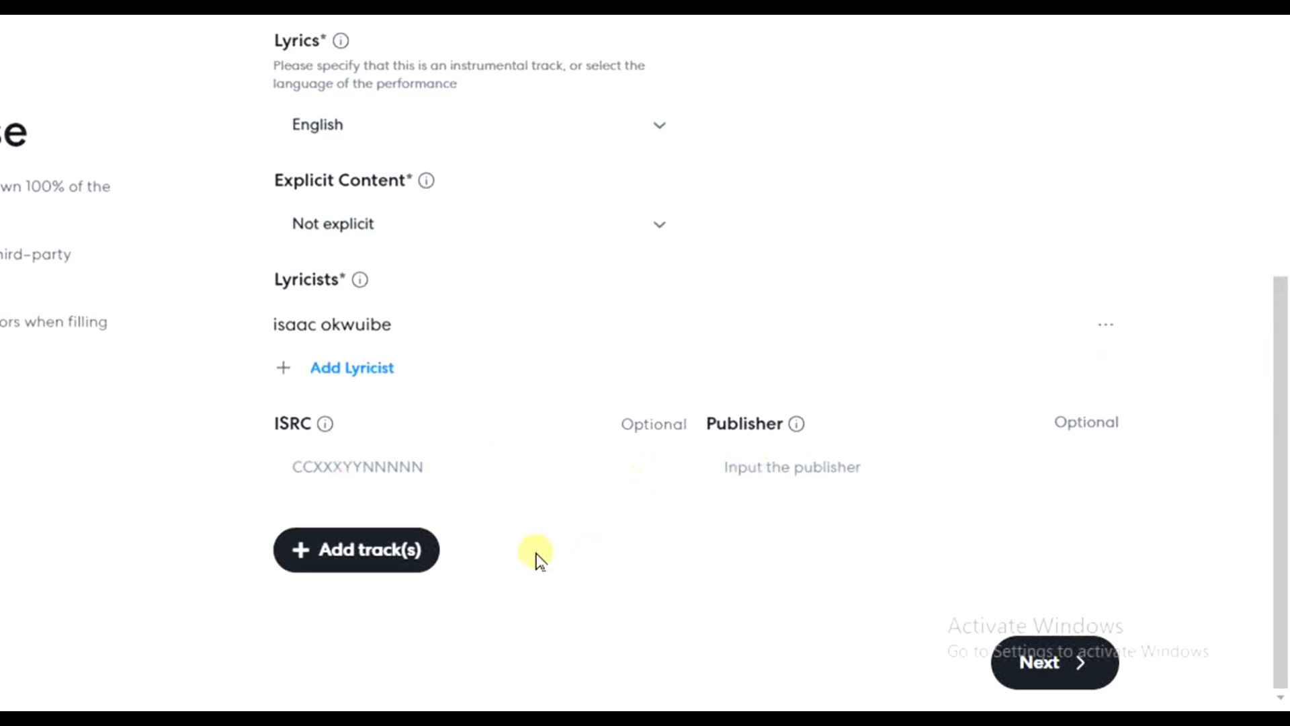
Add a composer using the saved suggestion for the artist's first and last name, and continue to the cover art stage
{"action": "left_click", "coordinate": [1032, 662]}
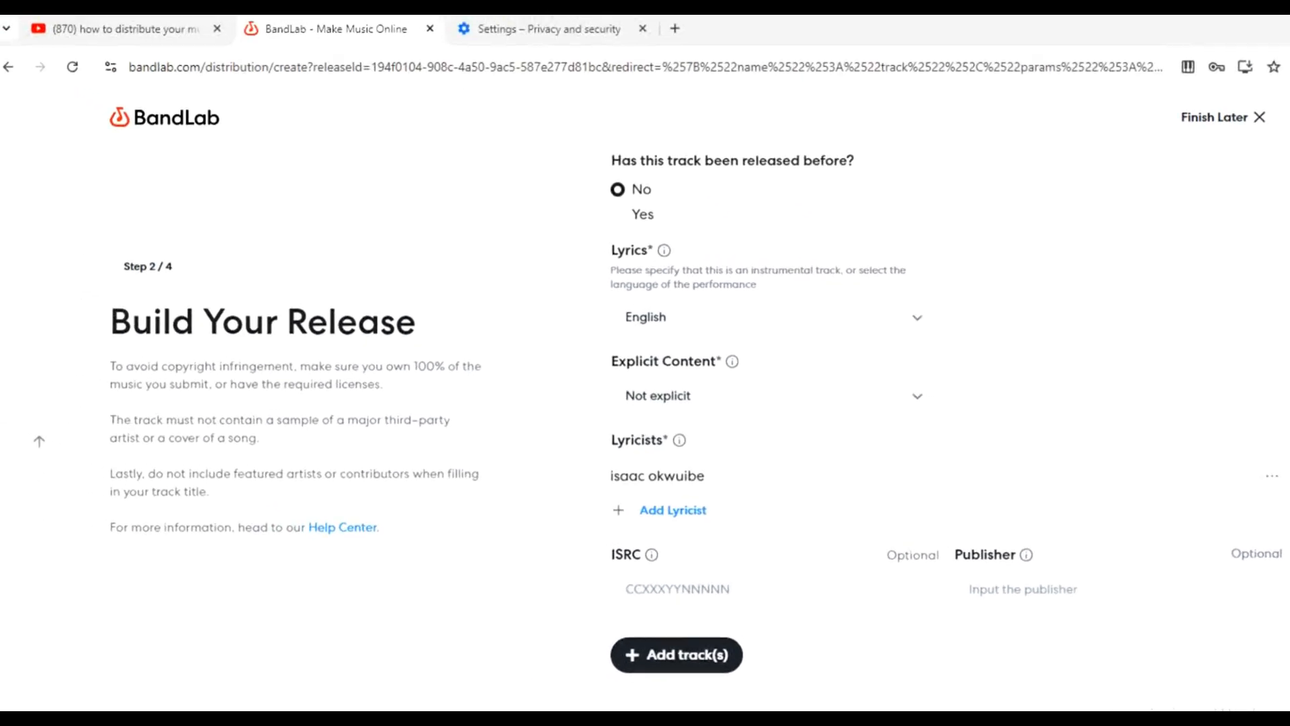
{"action": "scroll", "coordinate": [1219, 530], "scroll_direction": "up", "scroll_amount": 4}
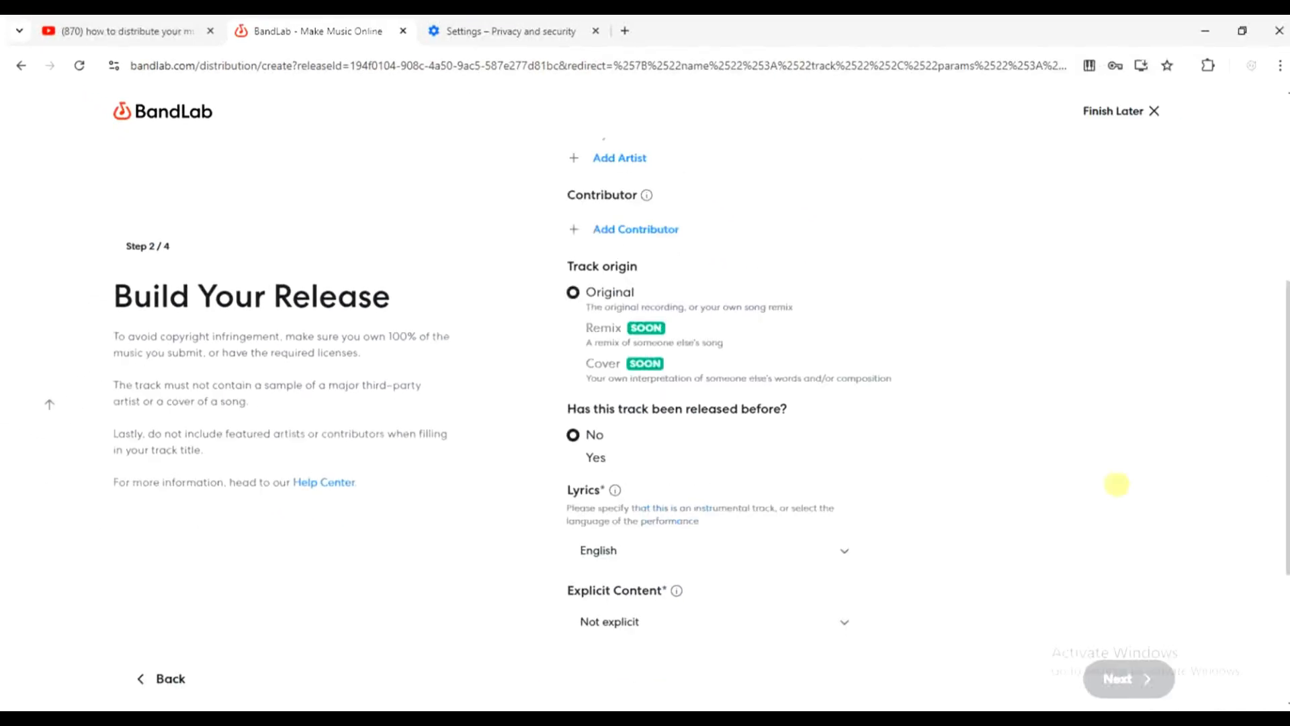
{"action": "scroll", "coordinate": [1117, 484], "scroll_direction": "up", "scroll_amount": 6}
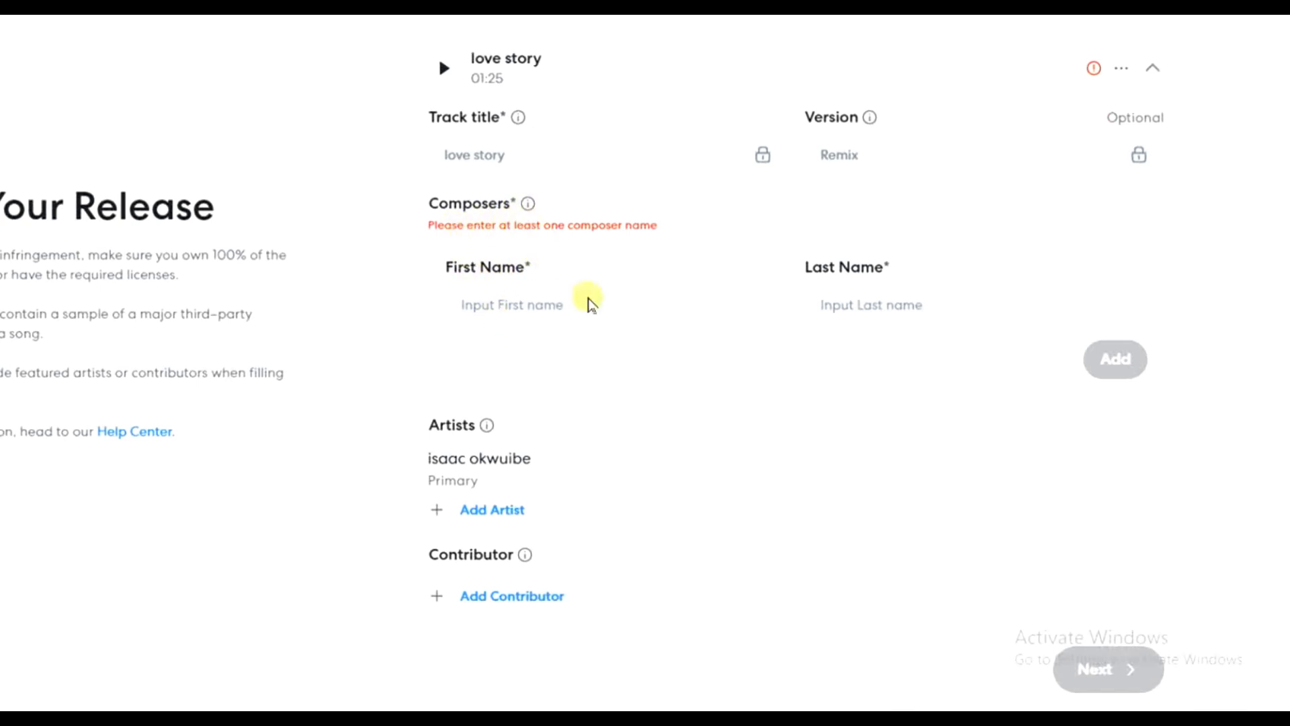
{"action": "left_click", "coordinate": [609, 306]}
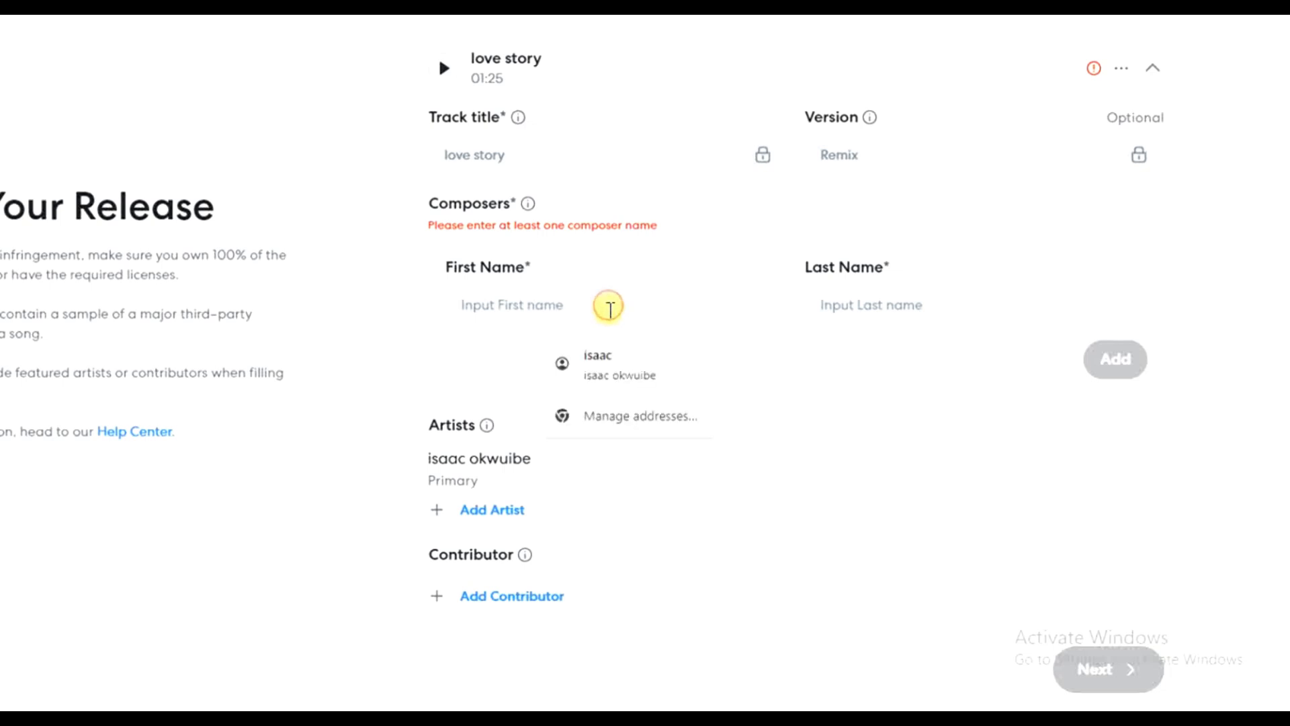
{"action": "left_click", "coordinate": [608, 355]}
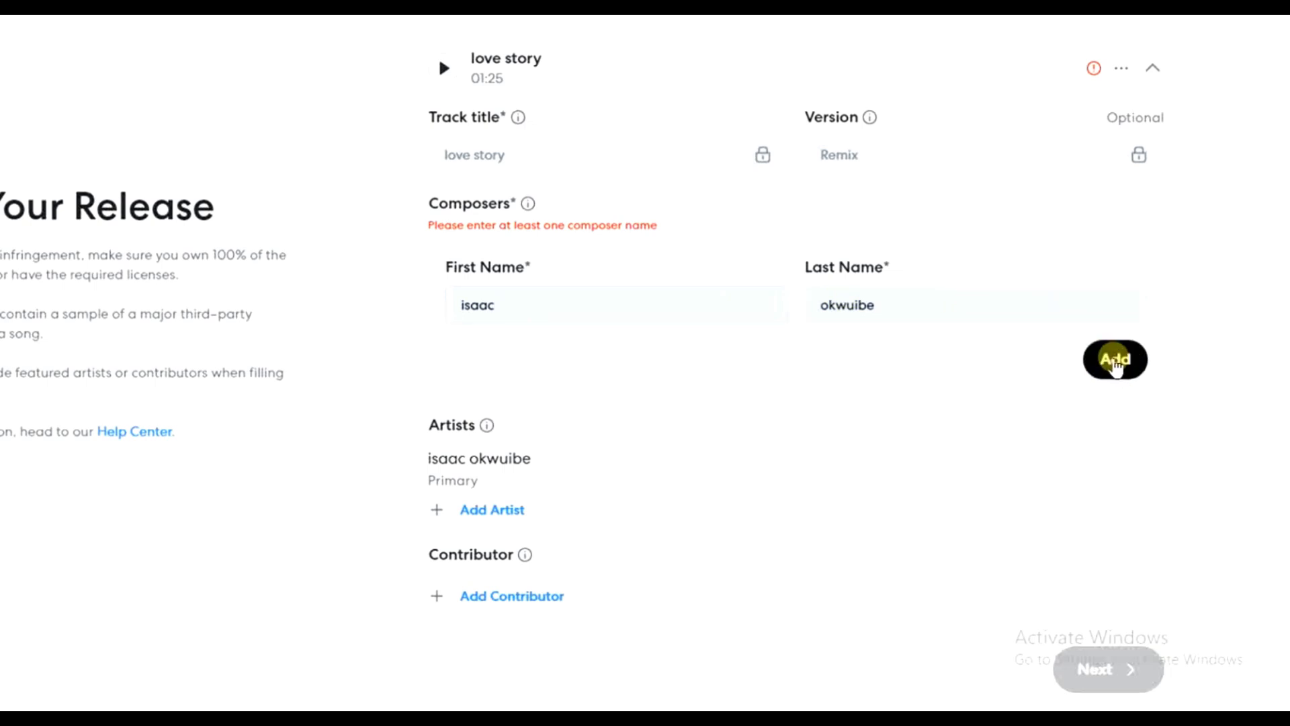
{"action": "left_click", "coordinate": [1124, 368]}
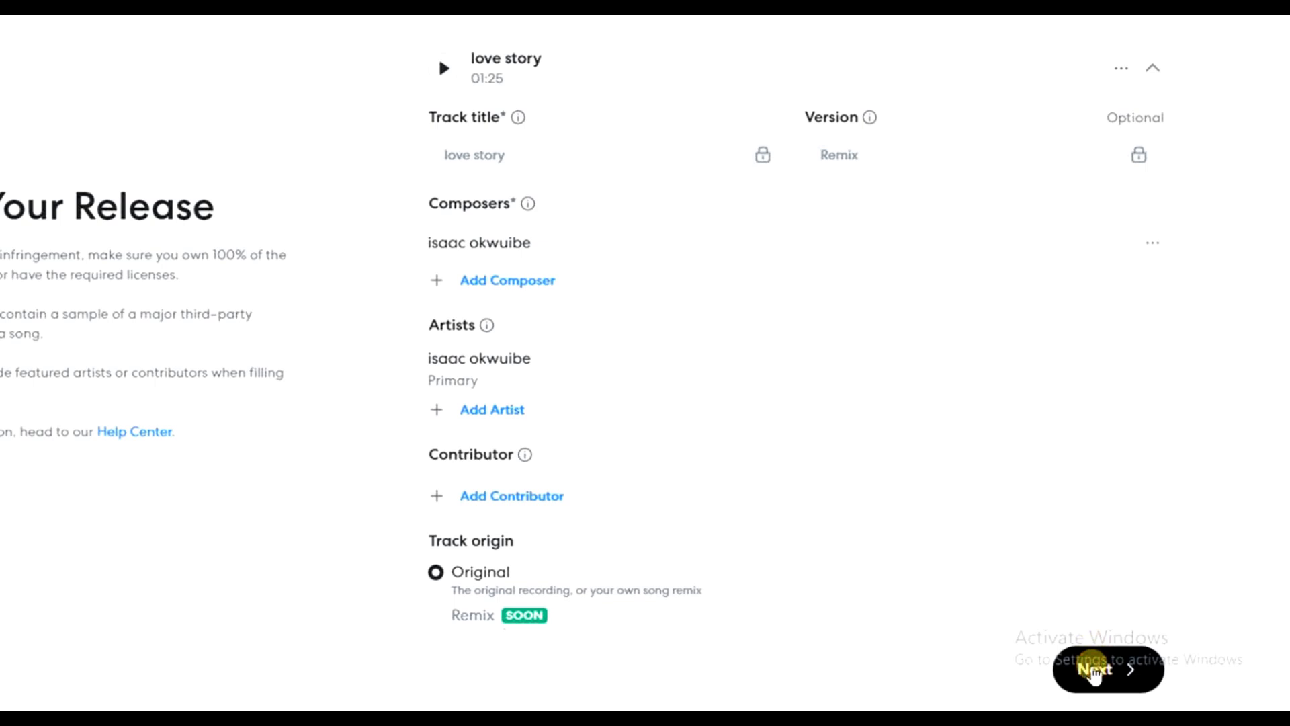
{"action": "left_click", "coordinate": [1094, 671]}
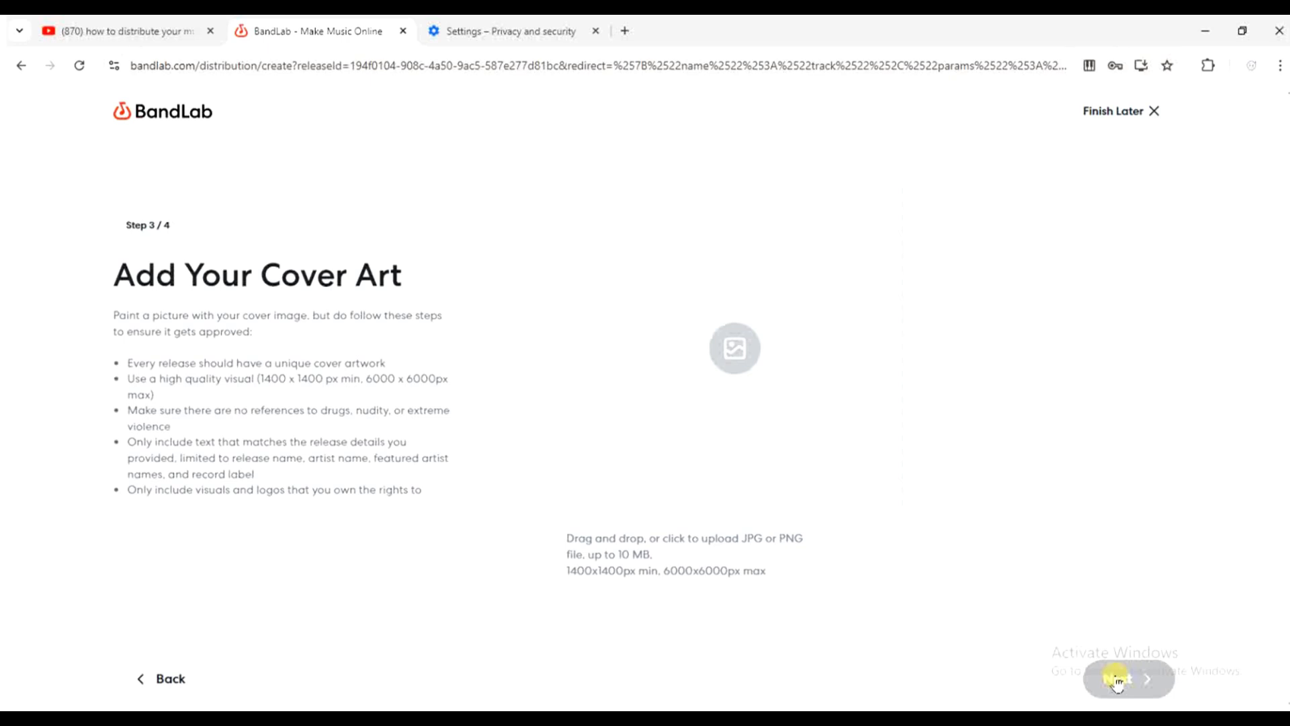
Upload "Untitled design (15).png" from Downloads as the cover art and confirm its compliance with the requirements
{"action": "left_click", "coordinate": [738, 349]}
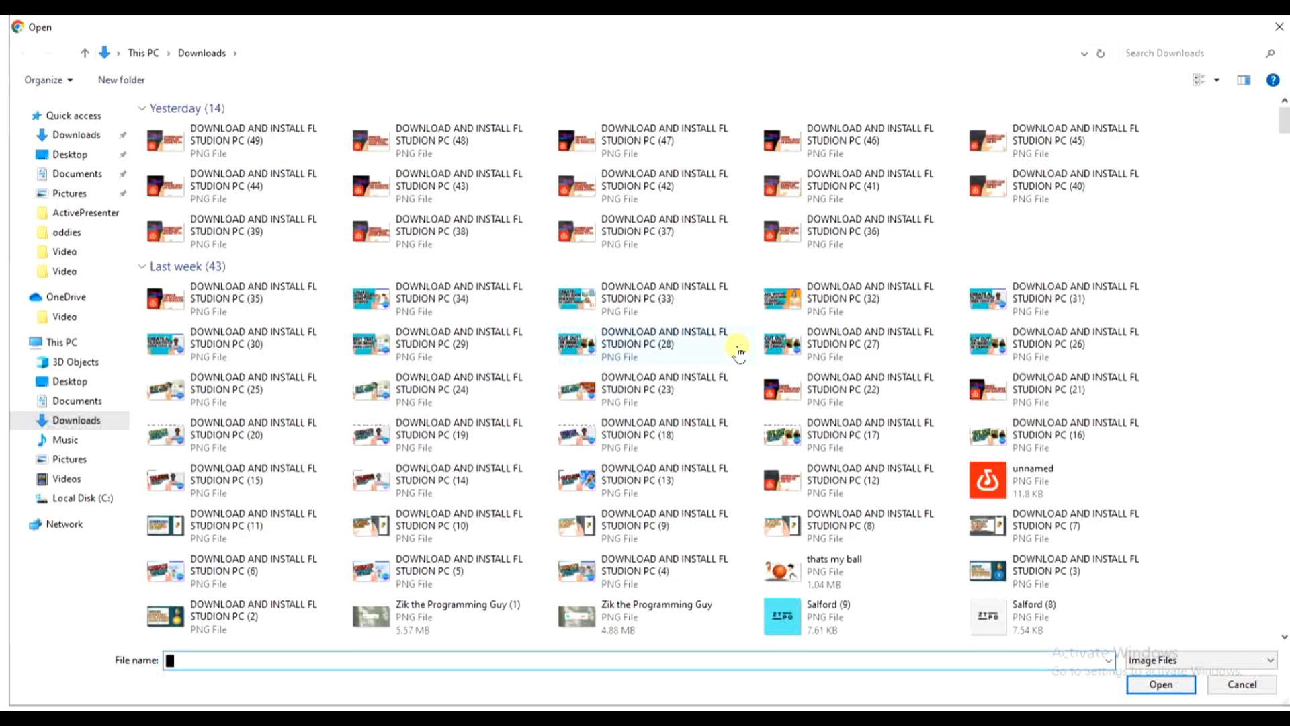
{"action": "left_click", "coordinate": [1280, 28]}
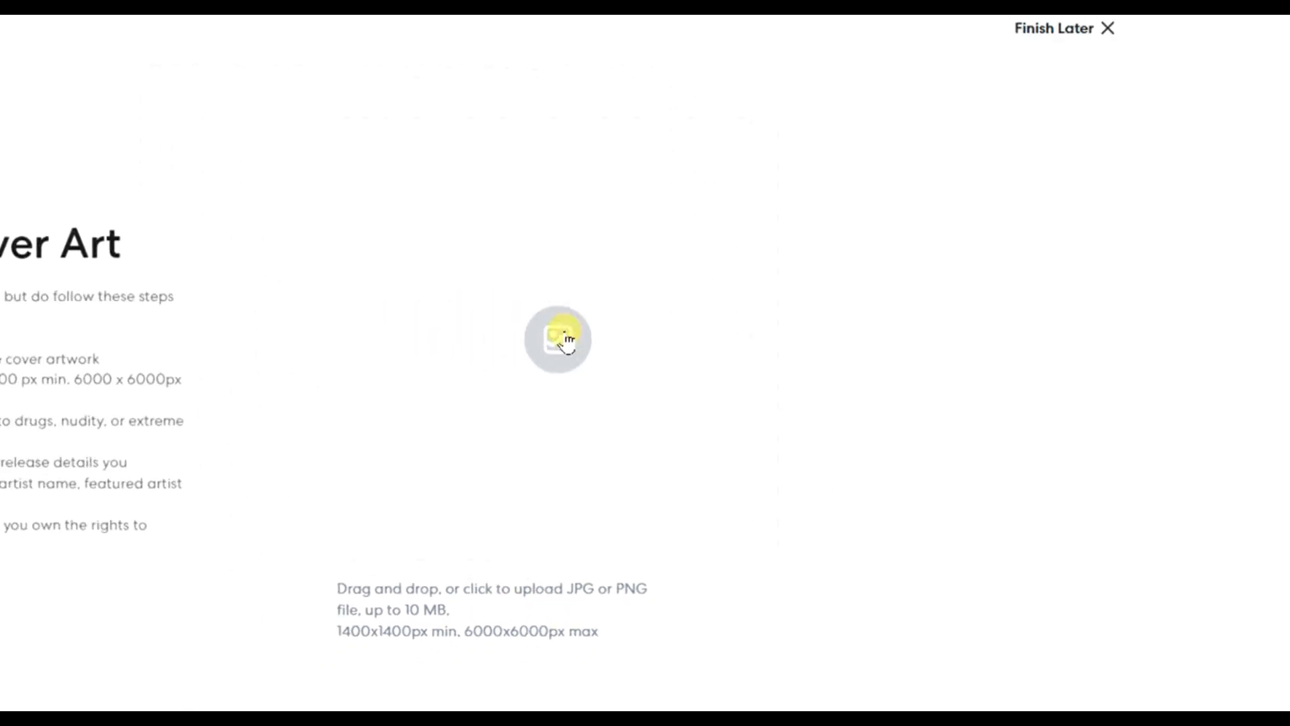
{"action": "left_click", "coordinate": [566, 339]}
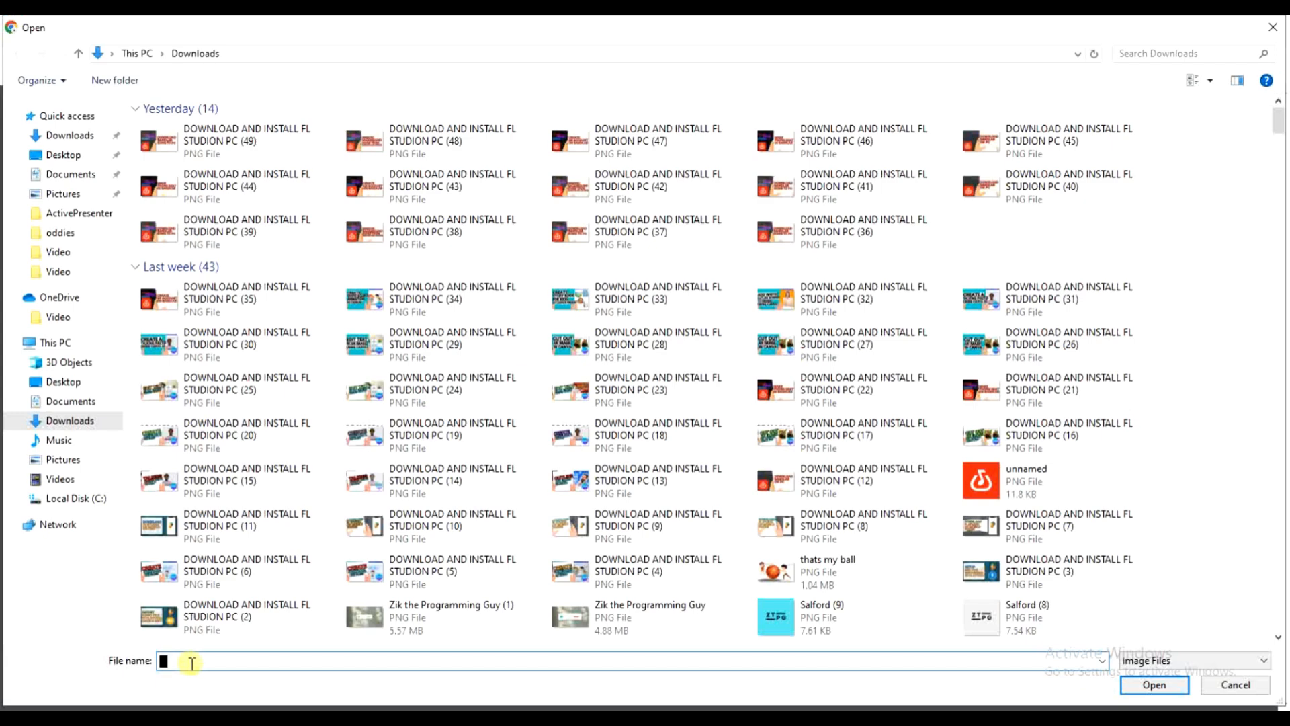
{"action": "type", "text": "un"}
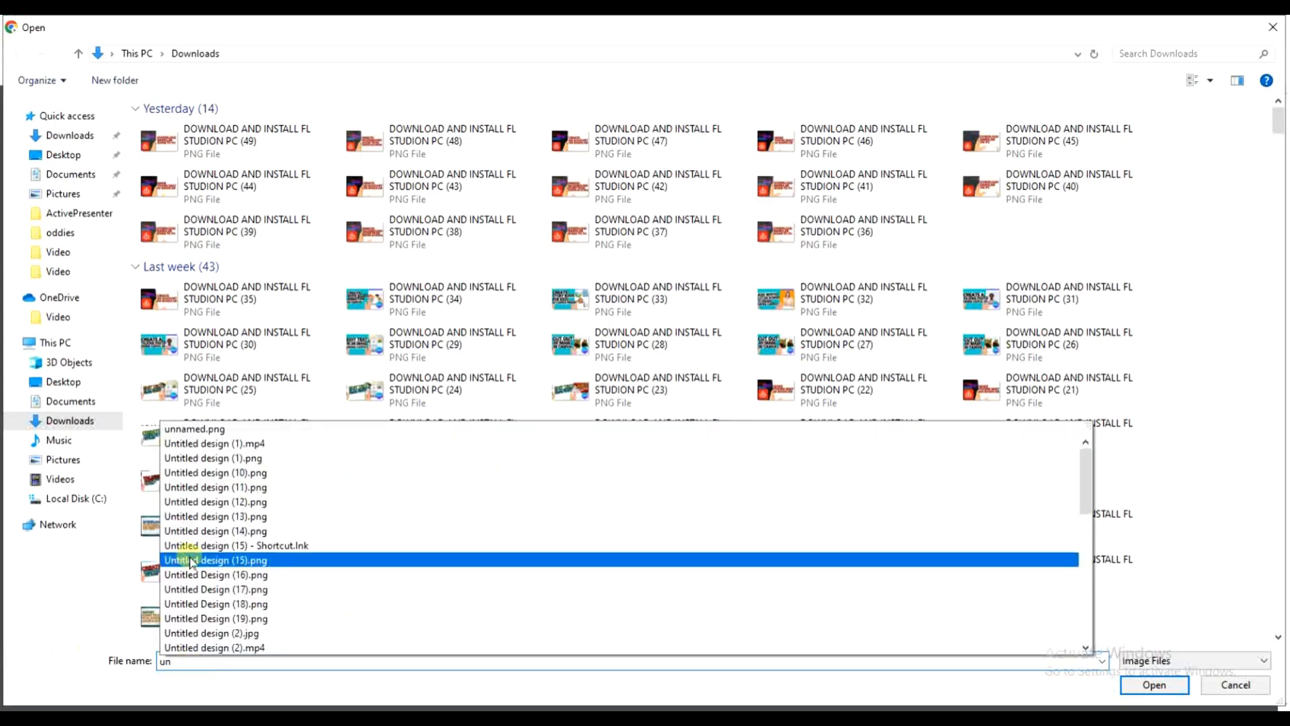
{"action": "left_click", "coordinate": [272, 561]}
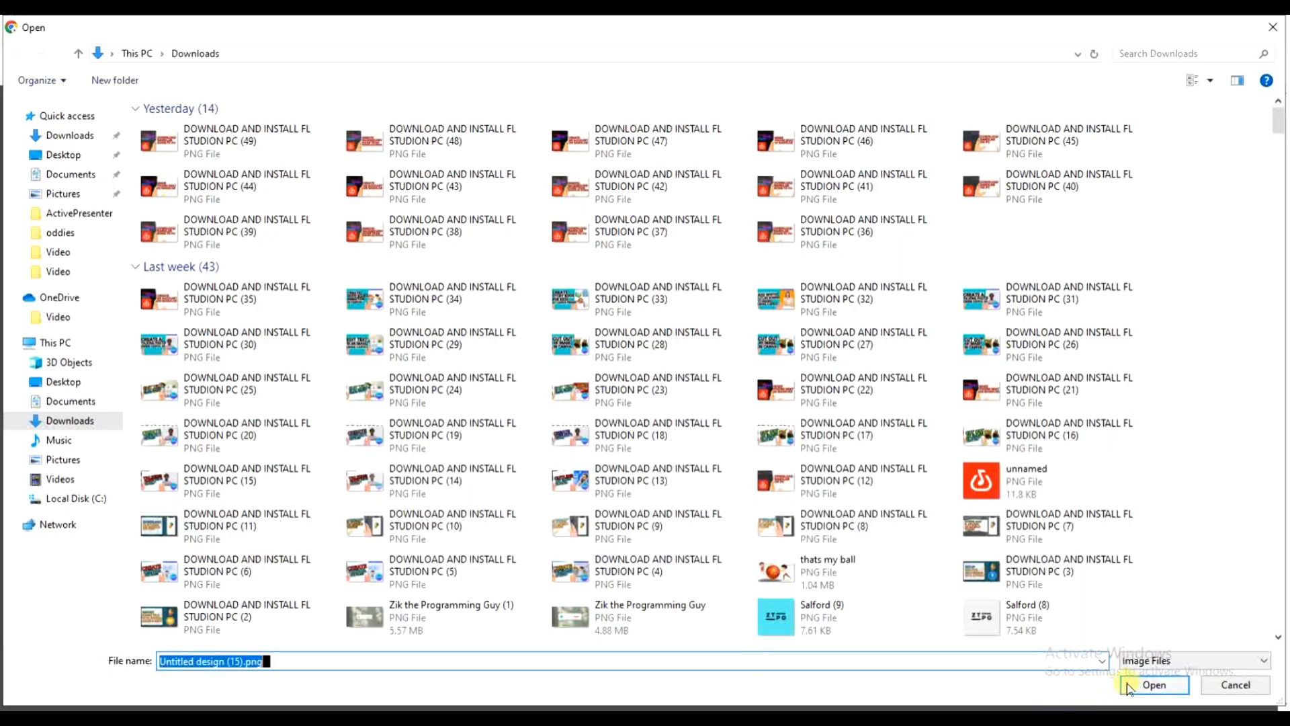
{"action": "left_click", "coordinate": [1129, 685]}
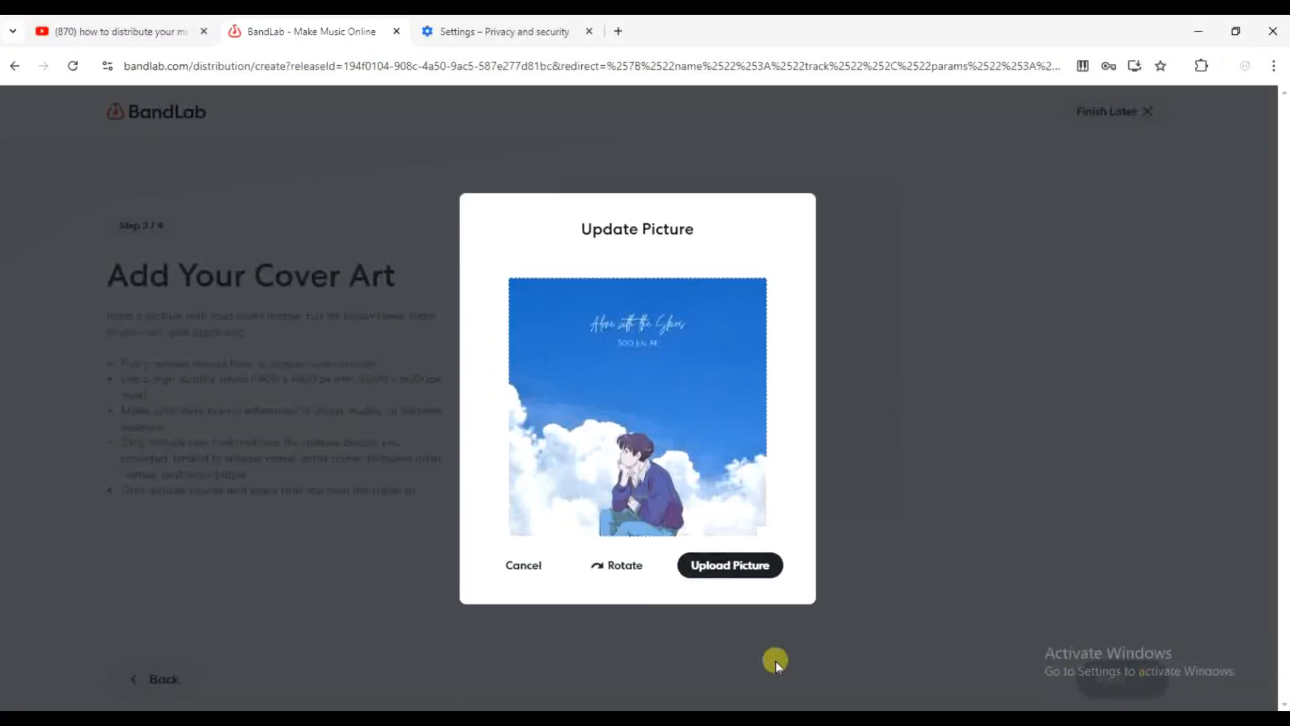
{"action": "left_click", "coordinate": [729, 569]}
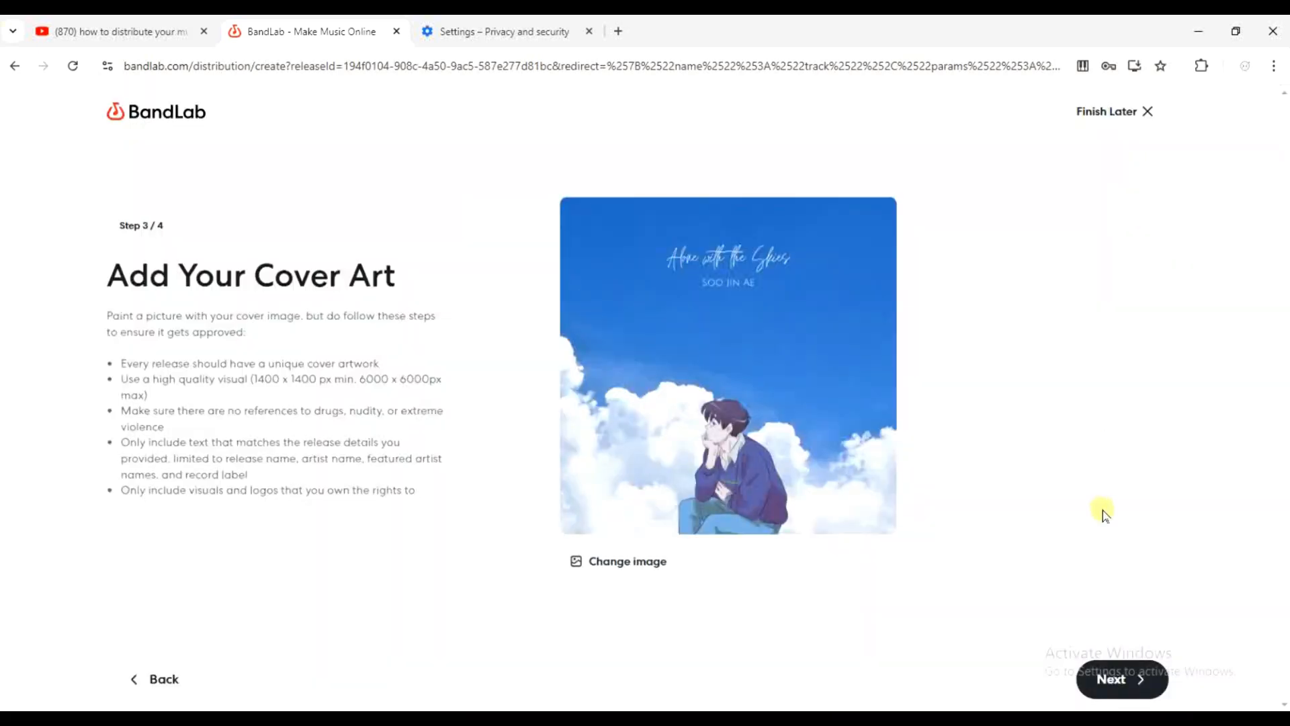
{"action": "left_click", "coordinate": [1108, 693]}
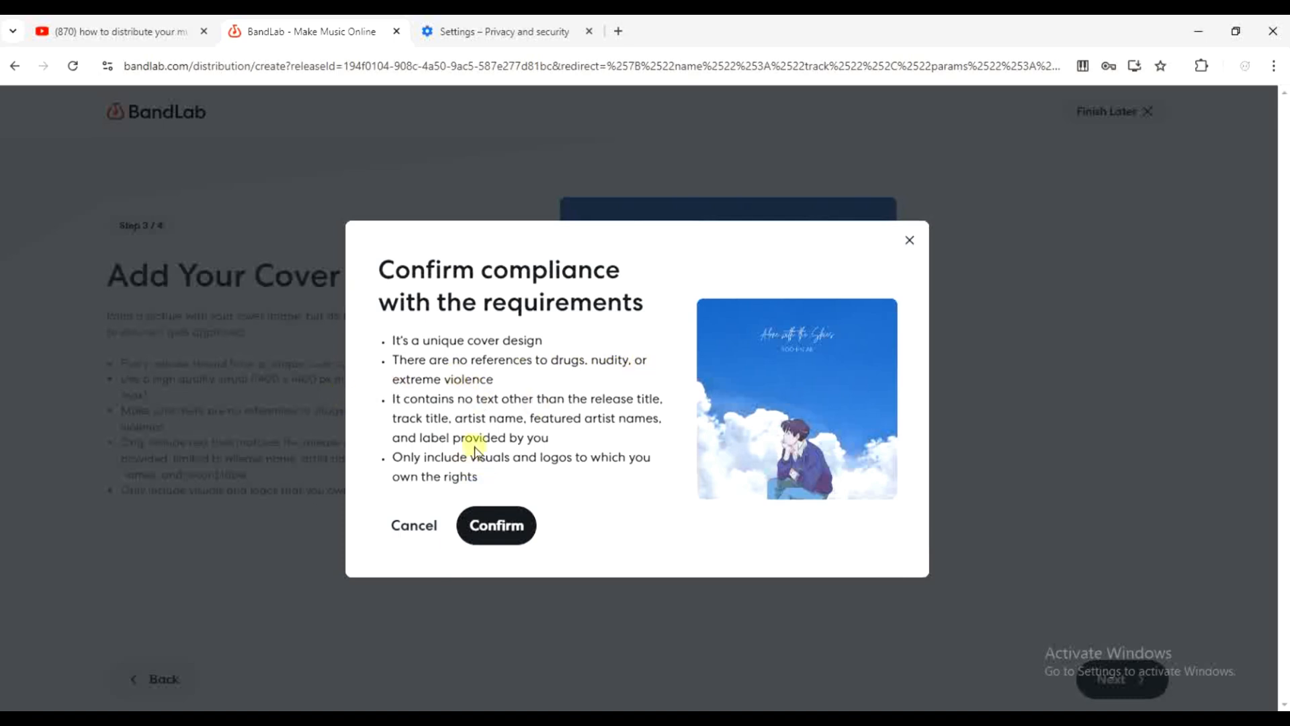
{"action": "left_click", "coordinate": [475, 527]}
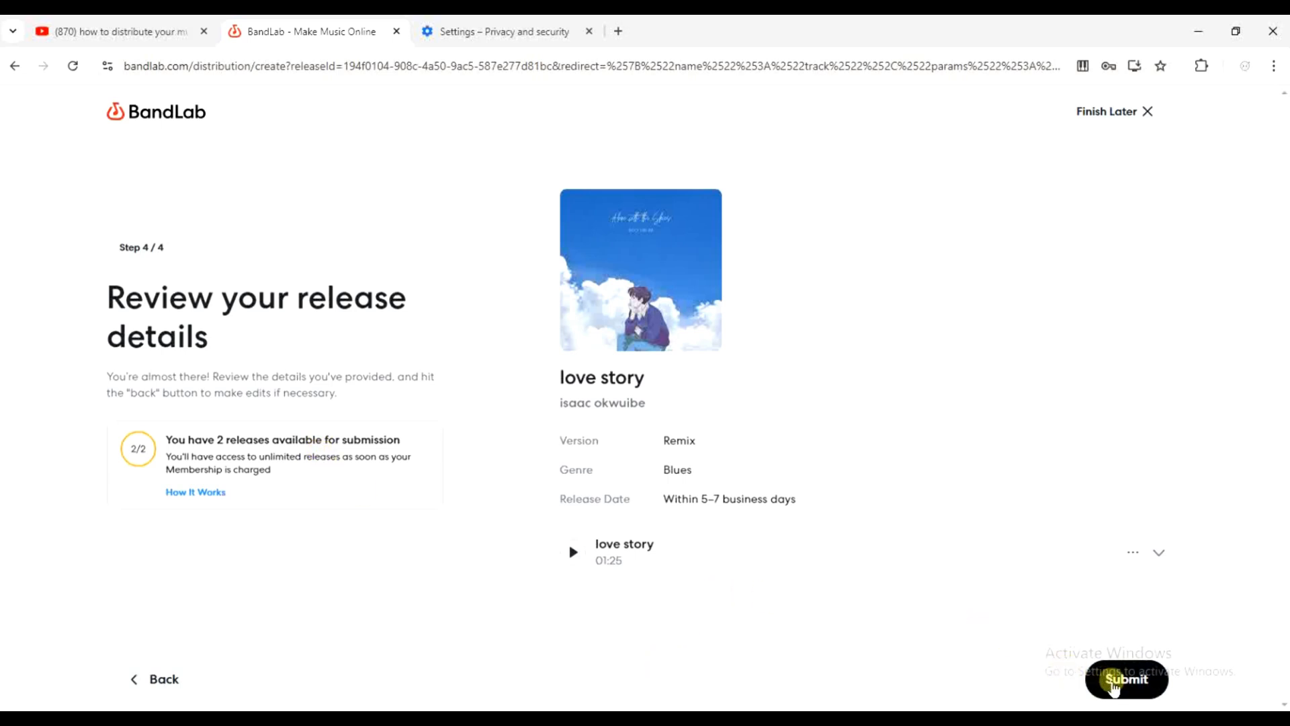
Try to submit the release, agreeing to all three Terms of Service statements
{"action": "left_click", "coordinate": [1113, 684]}
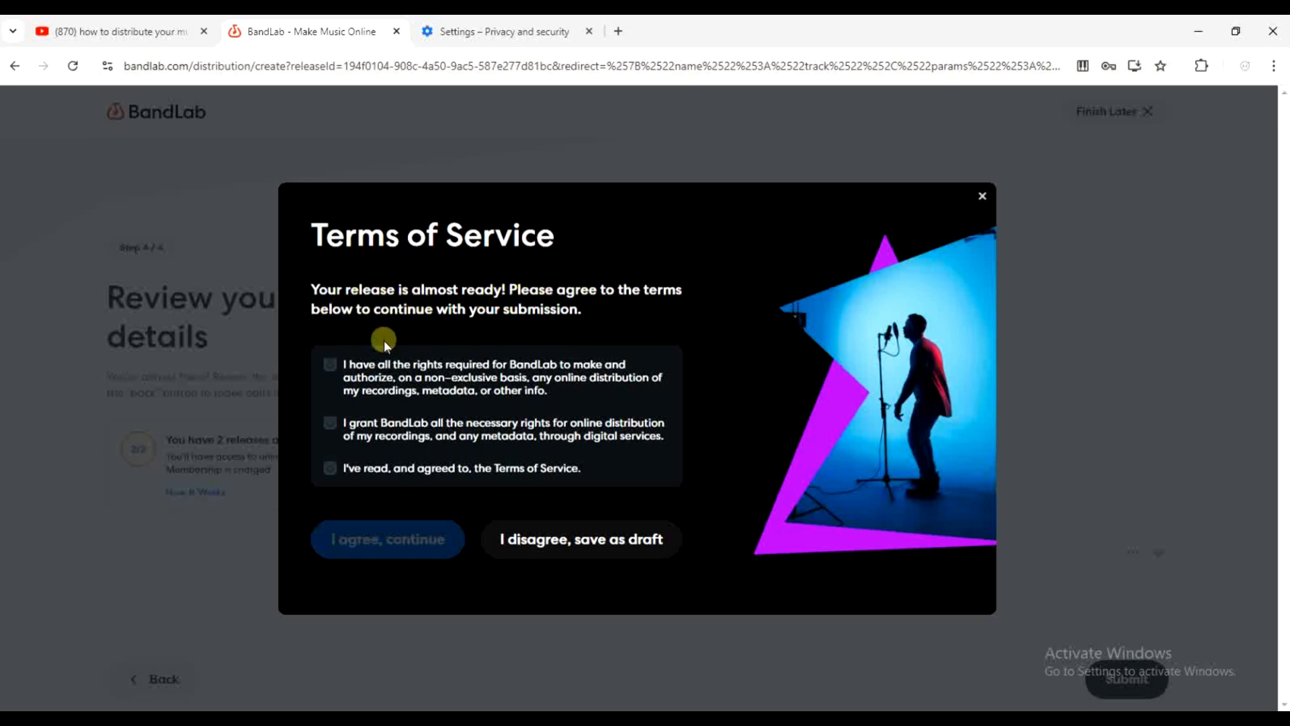
{"action": "left_click", "coordinate": [332, 366]}
{"action": "left_click", "coordinate": [332, 422]}
{"action": "left_click", "coordinate": [332, 466]}
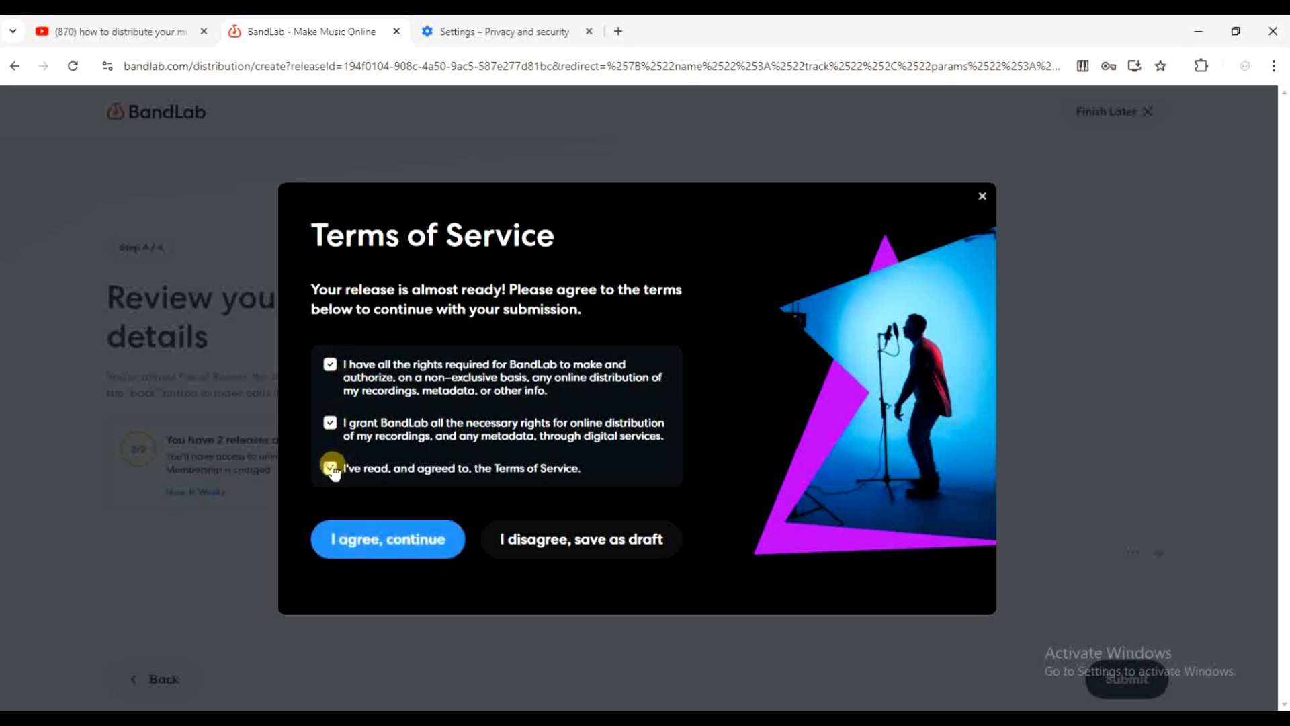
{"action": "left_click", "coordinate": [359, 534]}
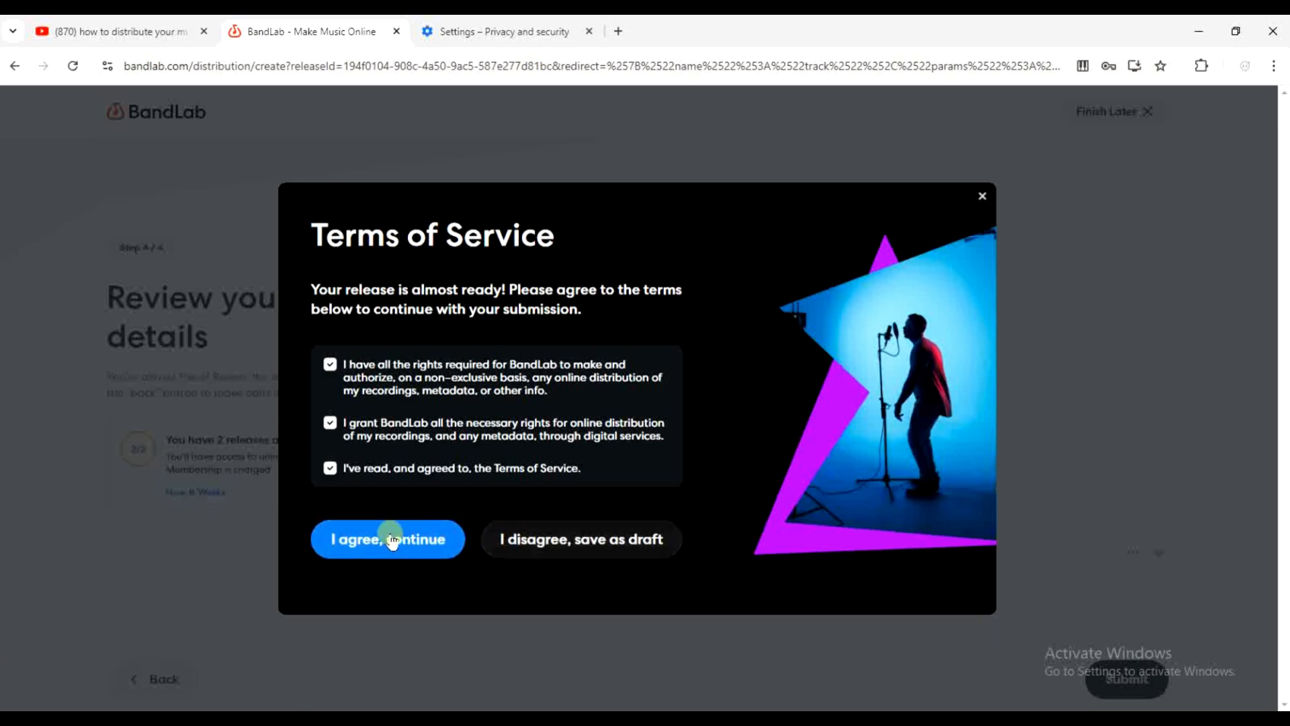
{"action": "left_click", "coordinate": [390, 538]}
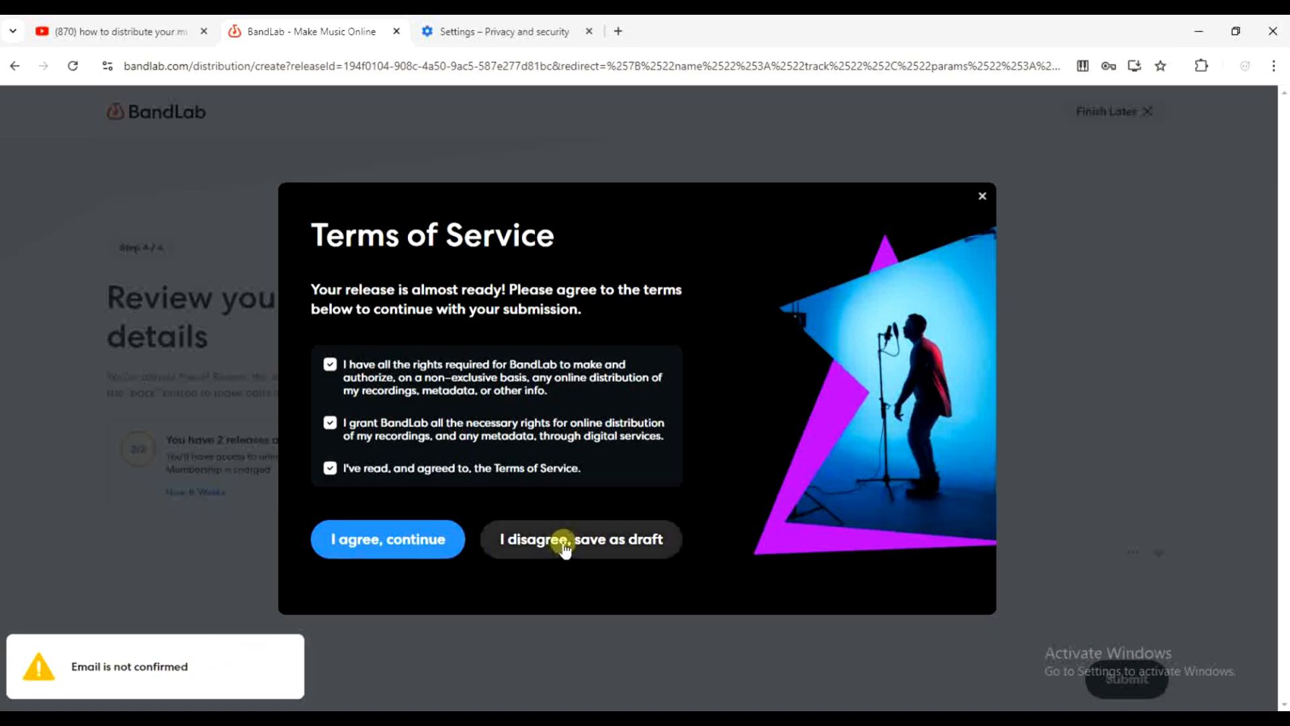
Switch to Gmail, search for "bandlab", and try to confirm the account's email through the "Please confirm your e-mail address" message
{"action": "left_click", "coordinate": [619, 32]}
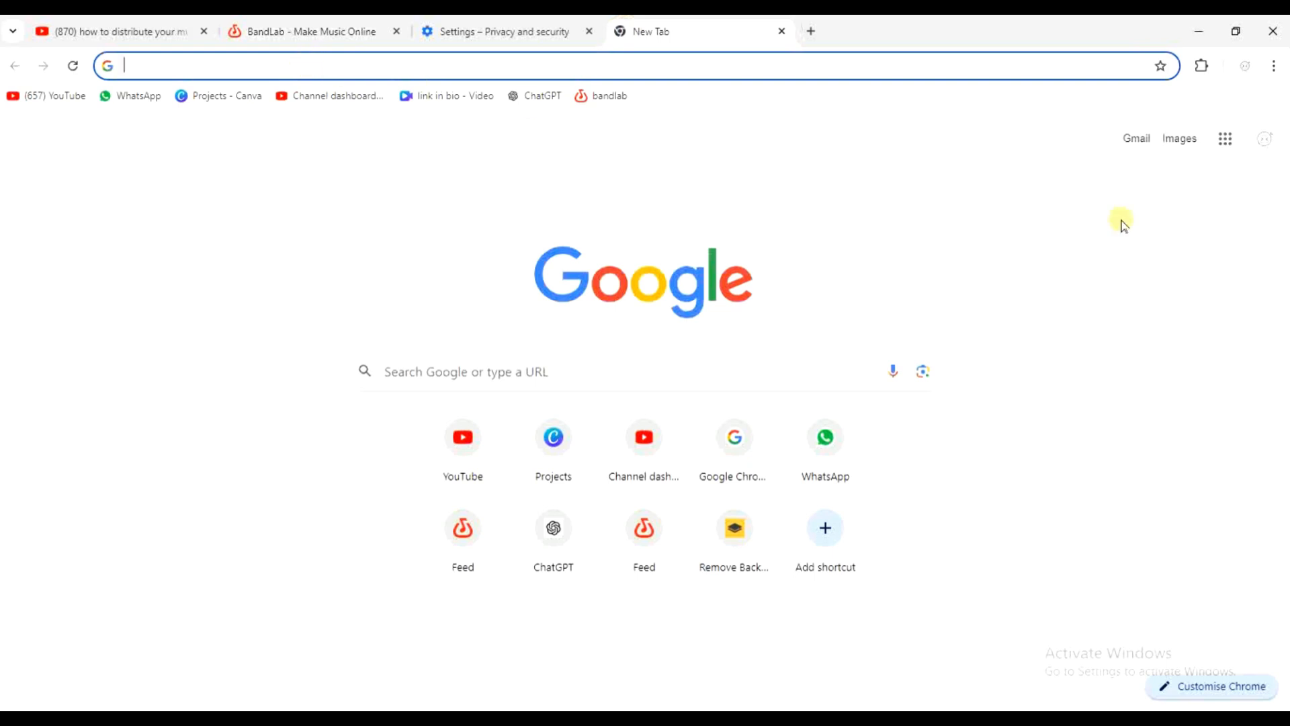
{"action": "left_click", "coordinate": [1135, 141]}
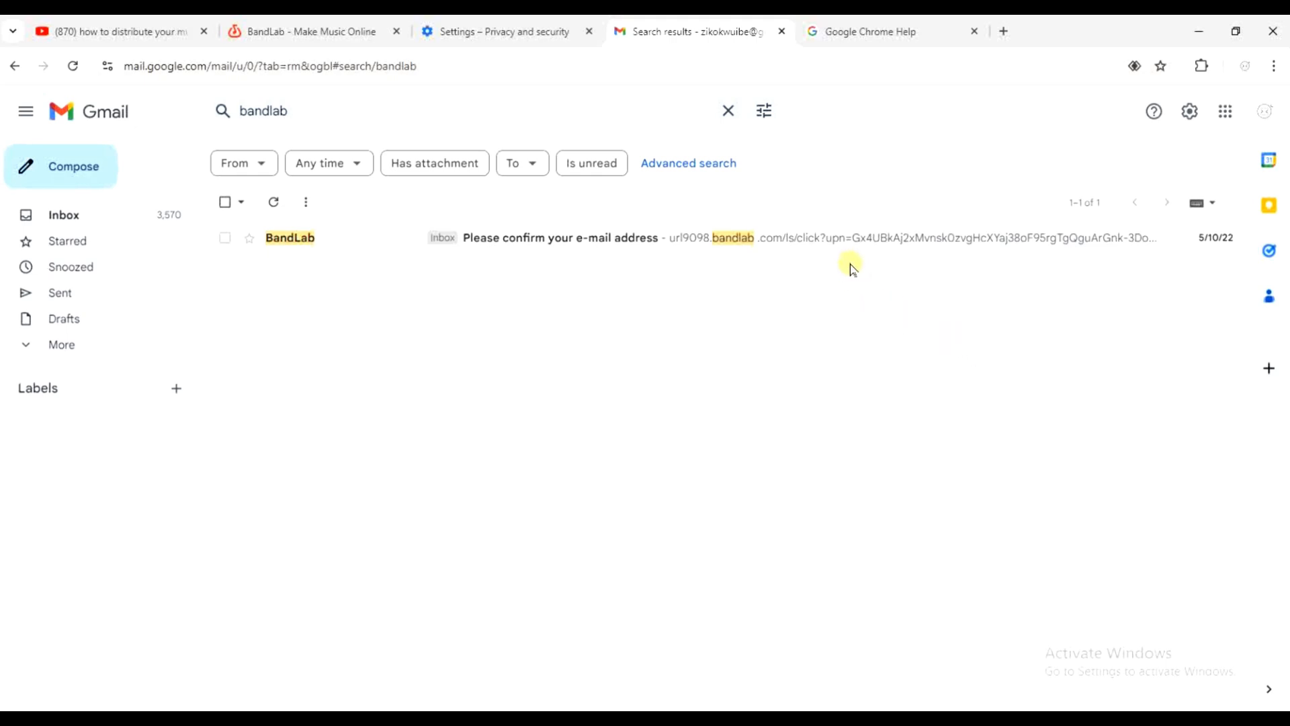
{"action": "left_click", "coordinate": [837, 245]}
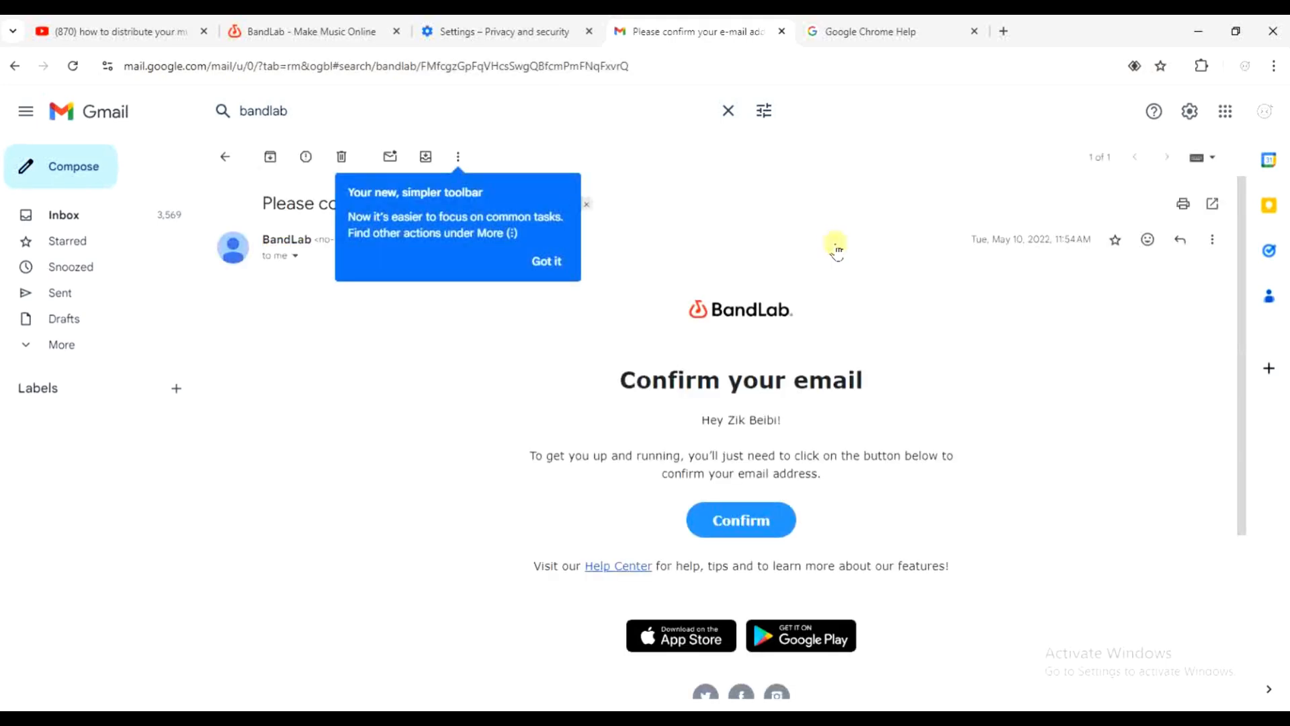
{"action": "left_click", "coordinate": [546, 260]}
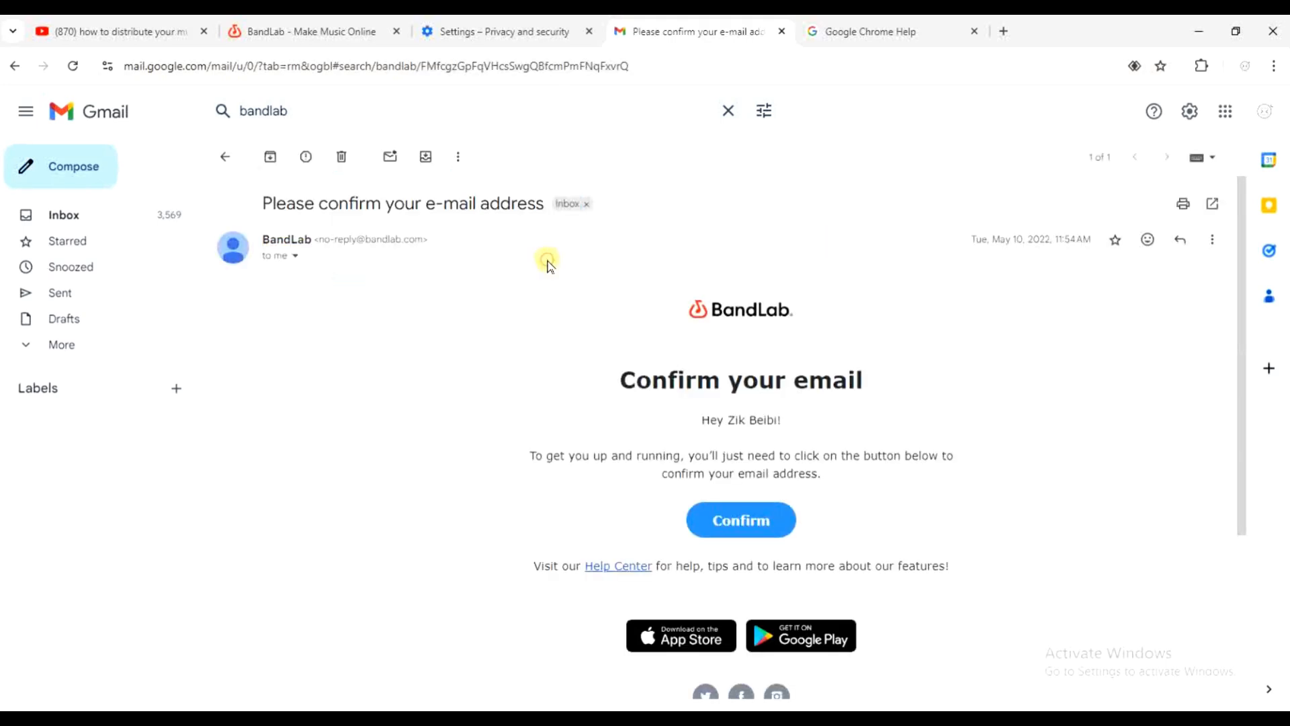
{"action": "left_click", "coordinate": [732, 521]}
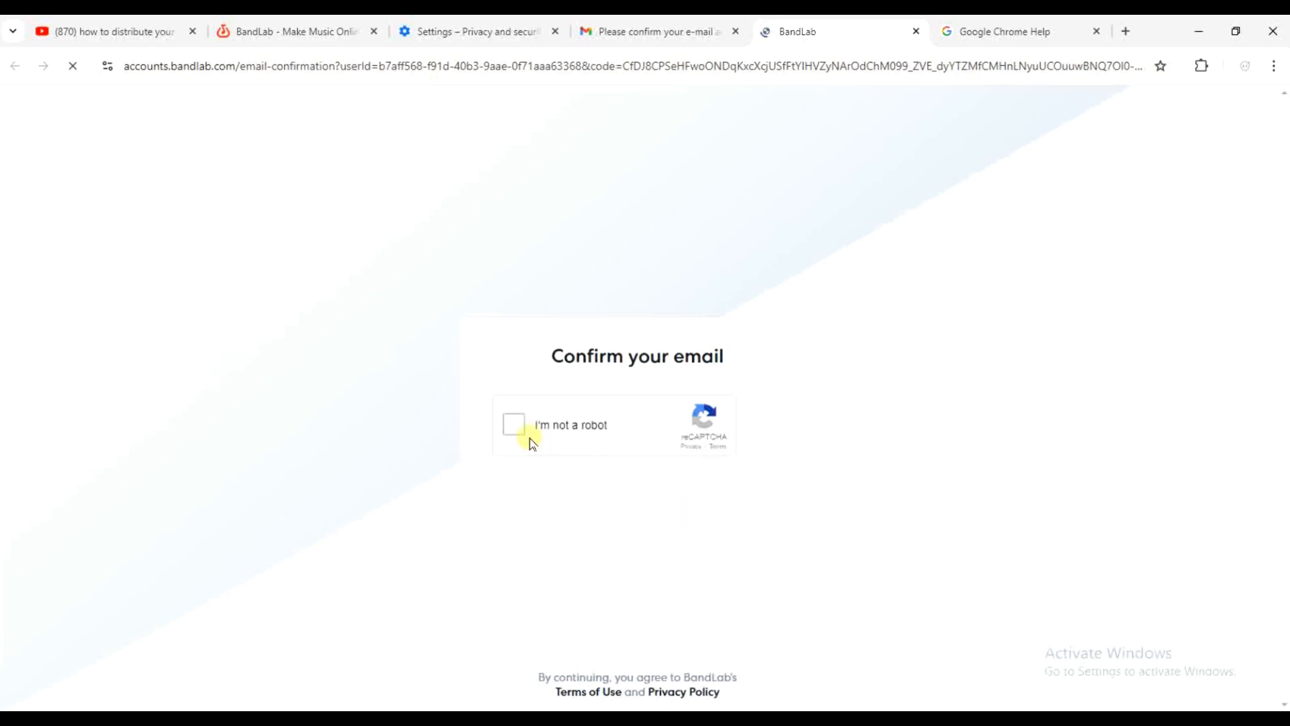
{"action": "left_click", "coordinate": [514, 426]}
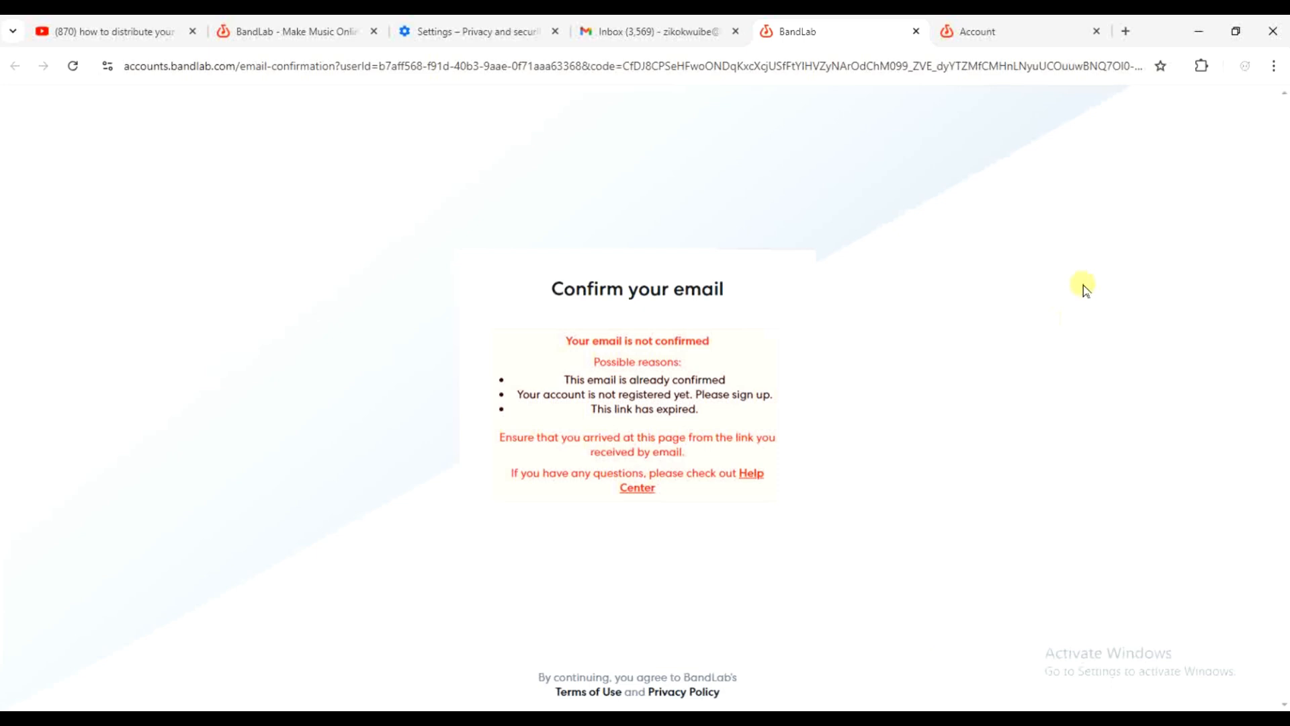
Go from the BandLab feed to the Account settings and request a new confirmation email for the account
{"action": "left_click", "coordinate": [1005, 21]}
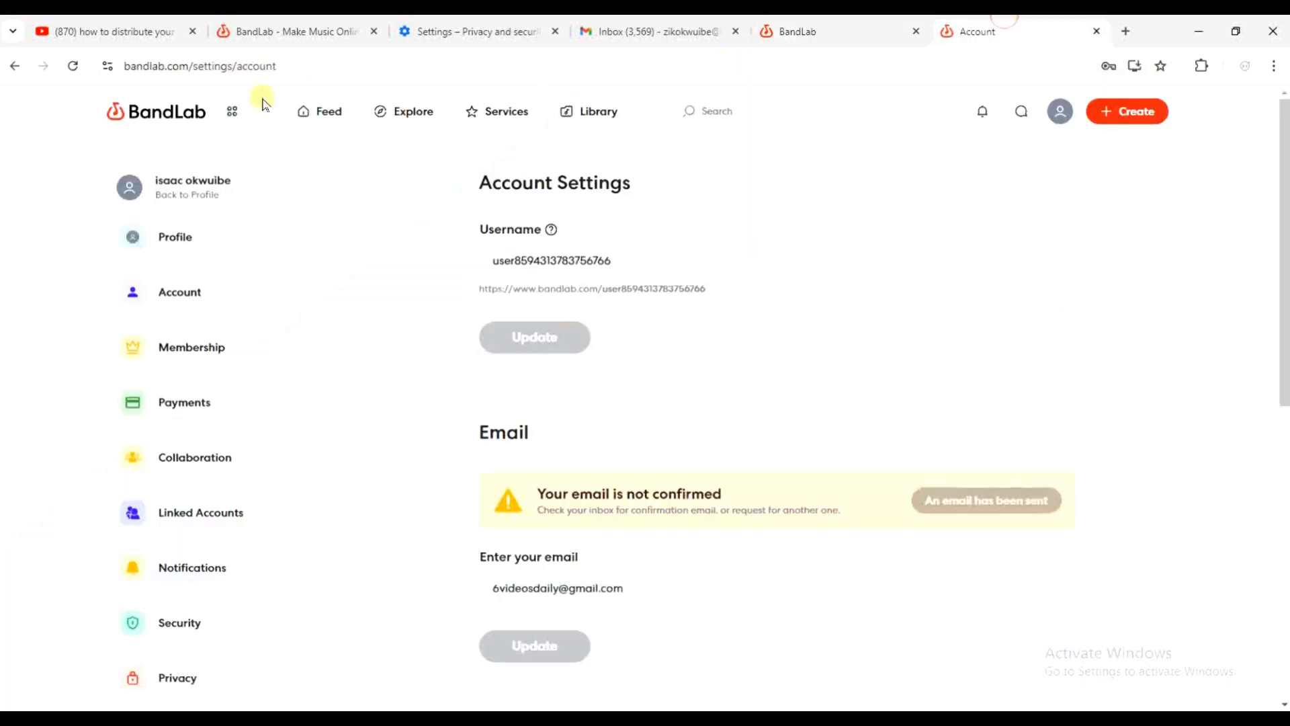
{"action": "left_click", "coordinate": [12, 66]}
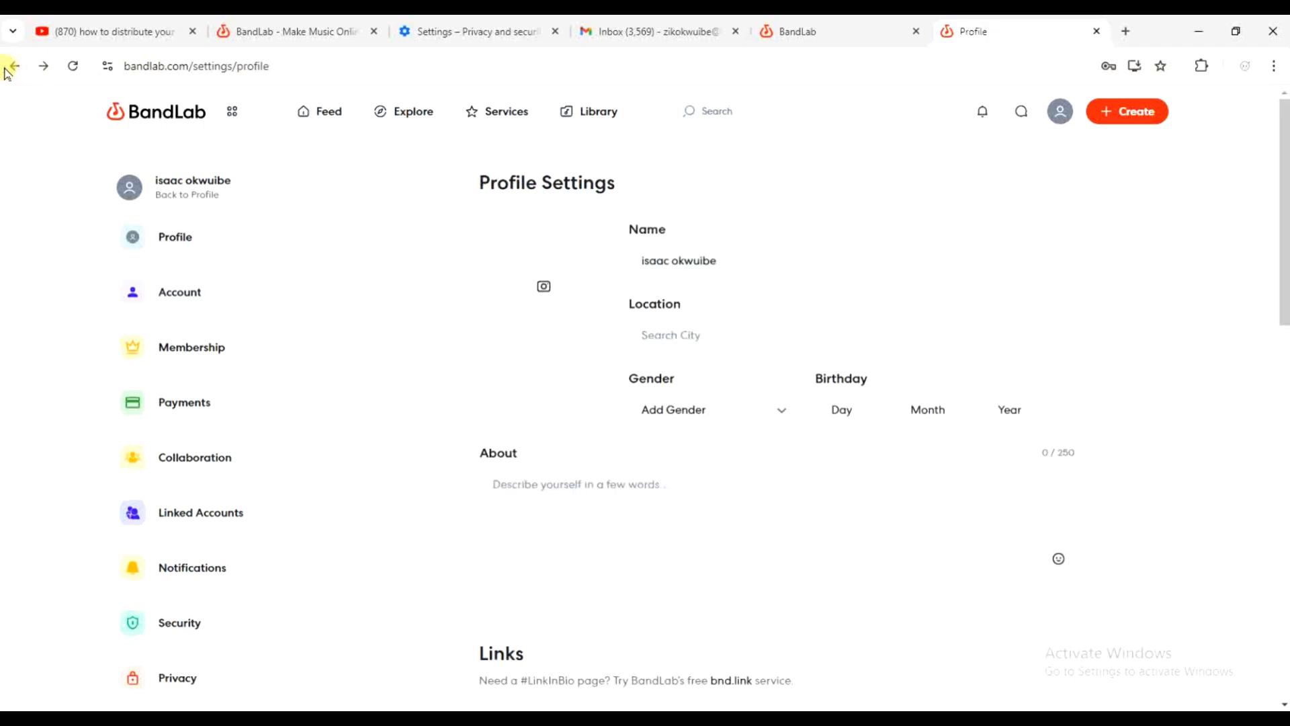
{"action": "left_click", "coordinate": [12, 66]}
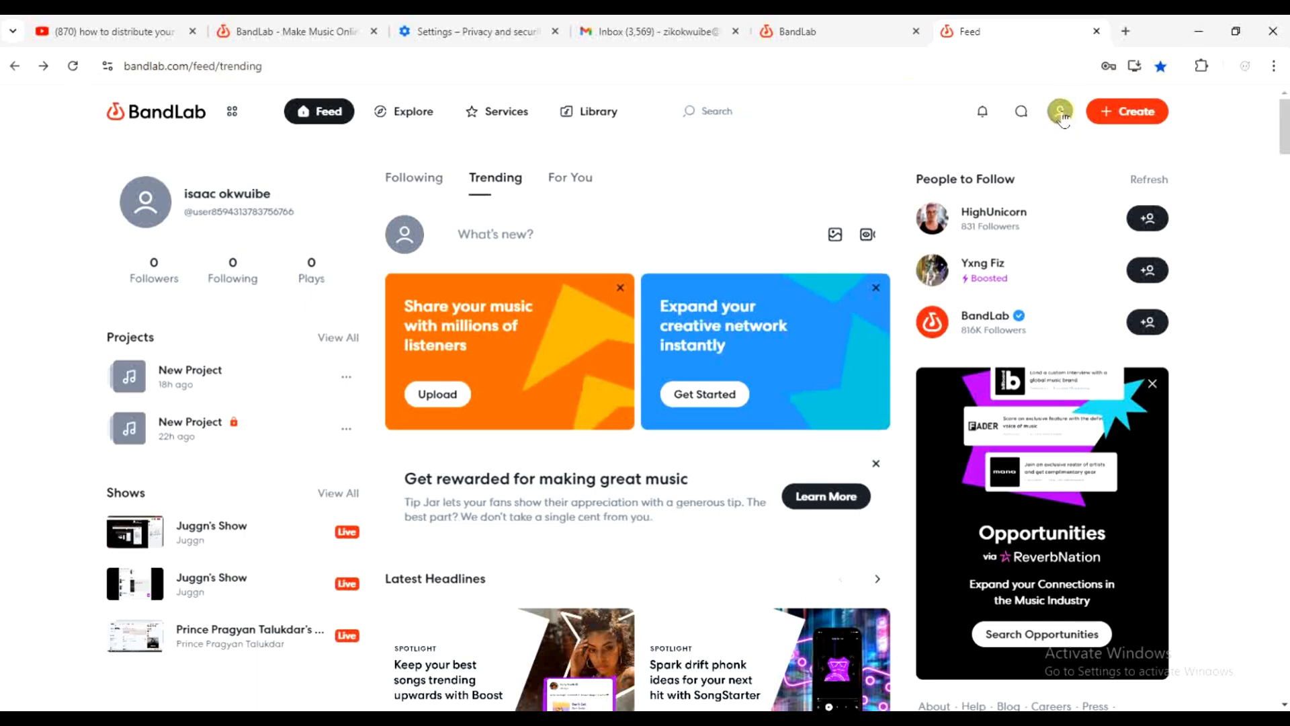
{"action": "left_click", "coordinate": [1060, 113]}
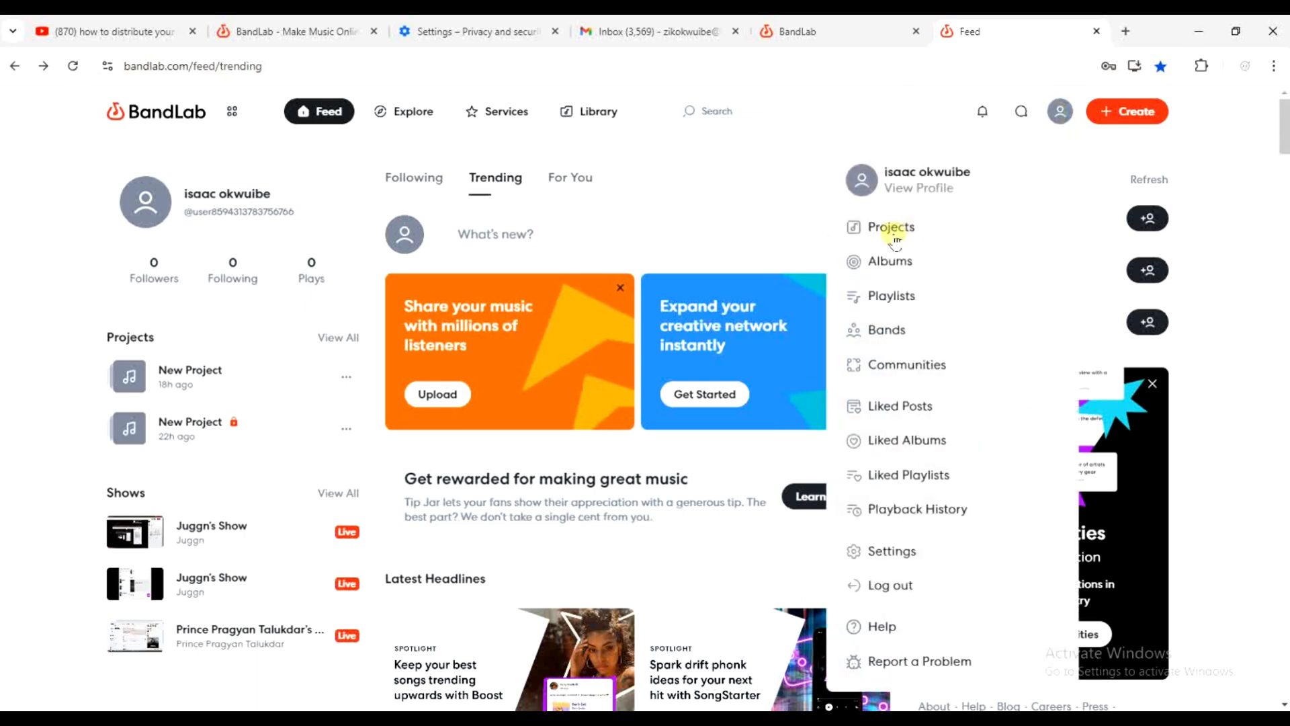
{"action": "left_click", "coordinate": [885, 551]}
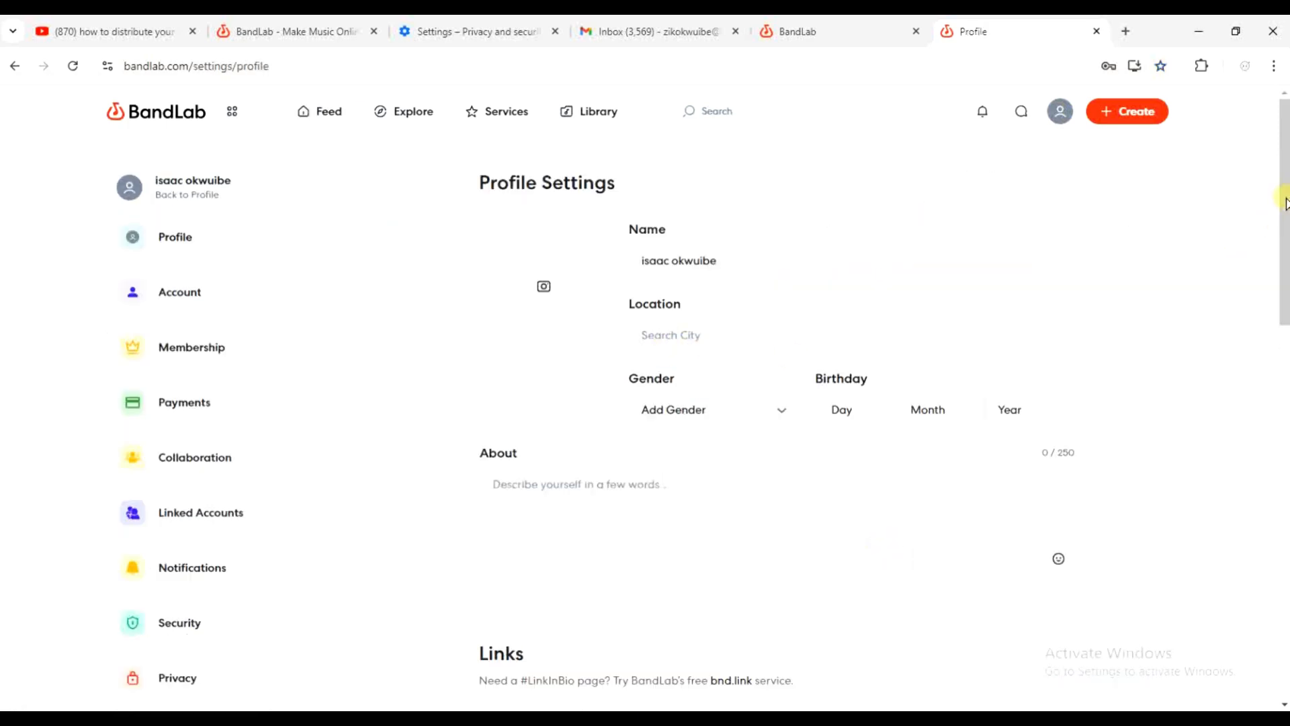
{"action": "mouse_move", "coordinate": [1285, 201]}
{"action": "left_mouse_down"}
{"action": "mouse_move", "coordinate": [1285, 288]}
{"action": "mouse_move", "coordinate": [1285, 196]}
{"action": "left_mouse_up"}
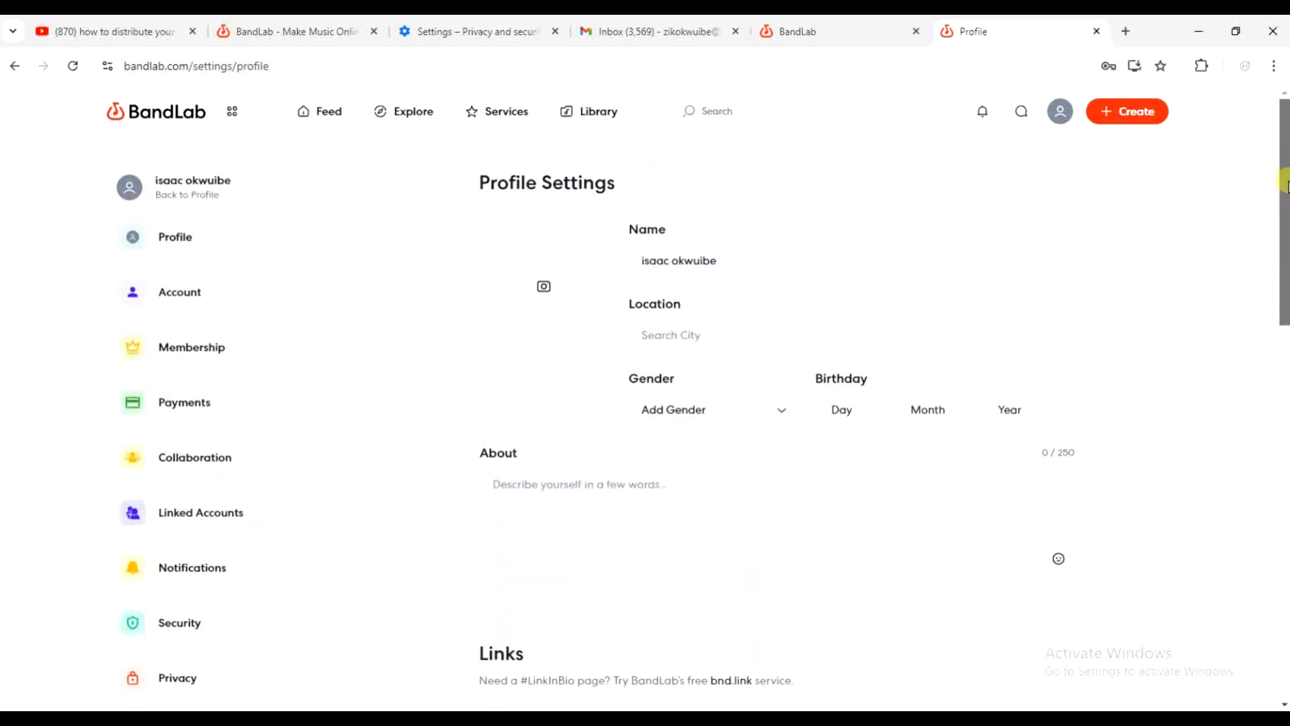
{"action": "left_click", "coordinate": [164, 289]}
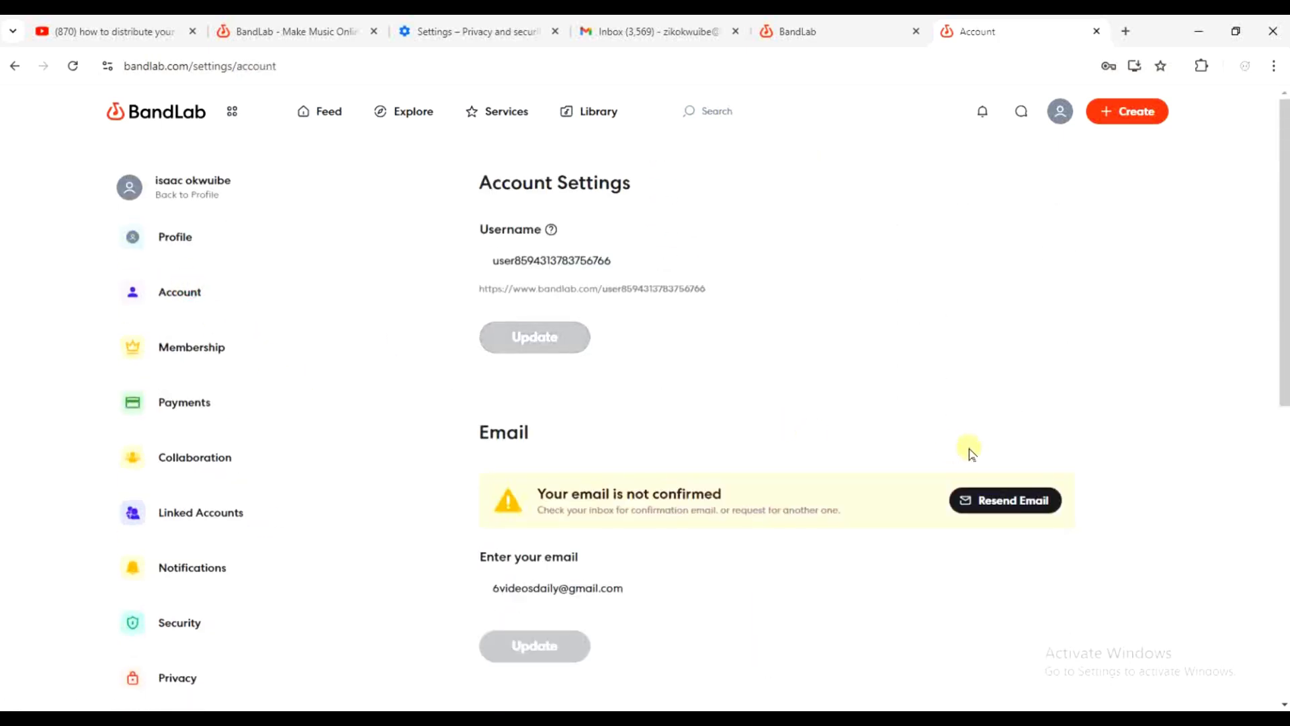
{"action": "left_click", "coordinate": [997, 504]}
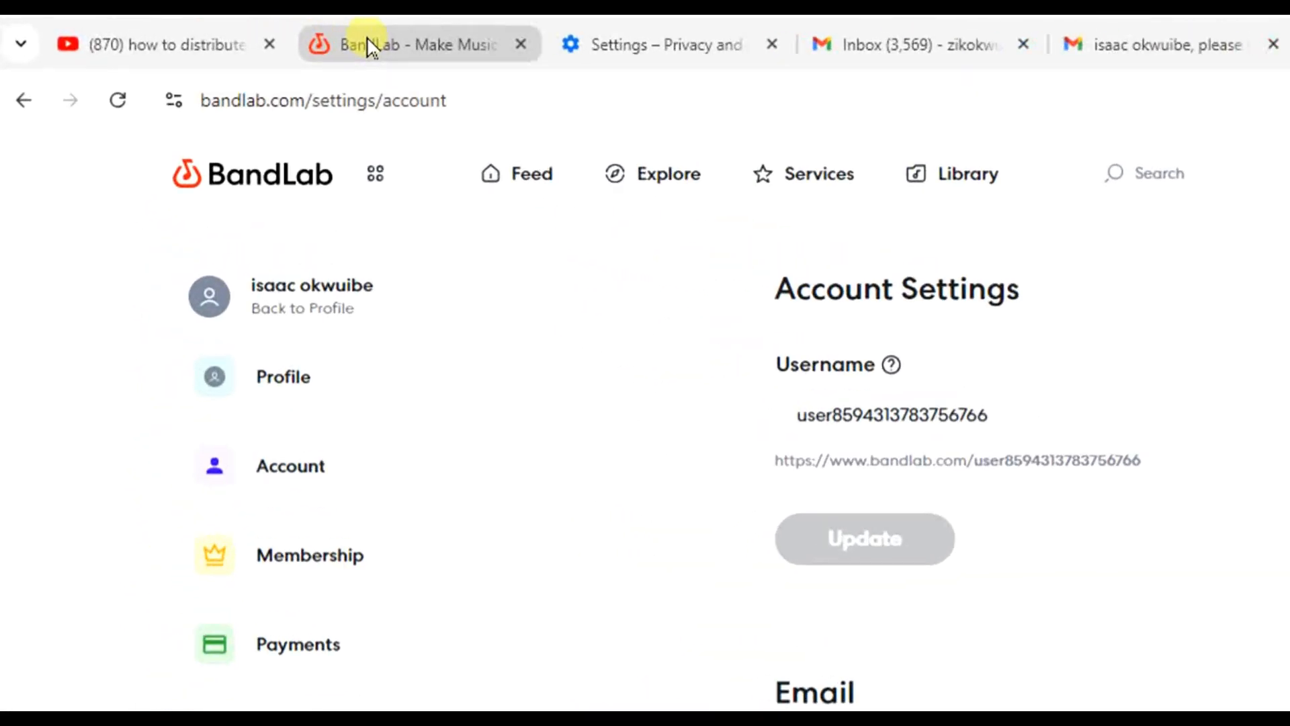
Return to the "love story" release review and submit it, agreeing to all three Terms of Service statements
{"action": "left_click", "coordinate": [368, 47]}
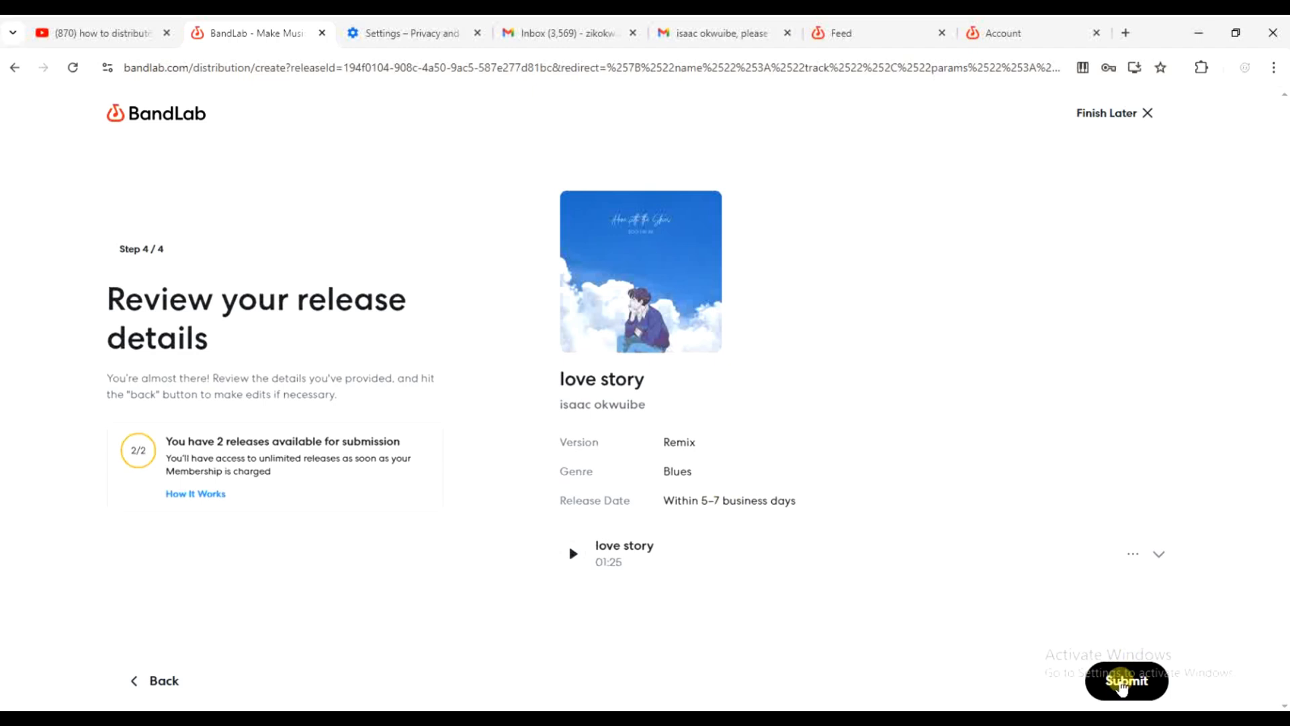
{"action": "left_click", "coordinate": [1122, 684]}
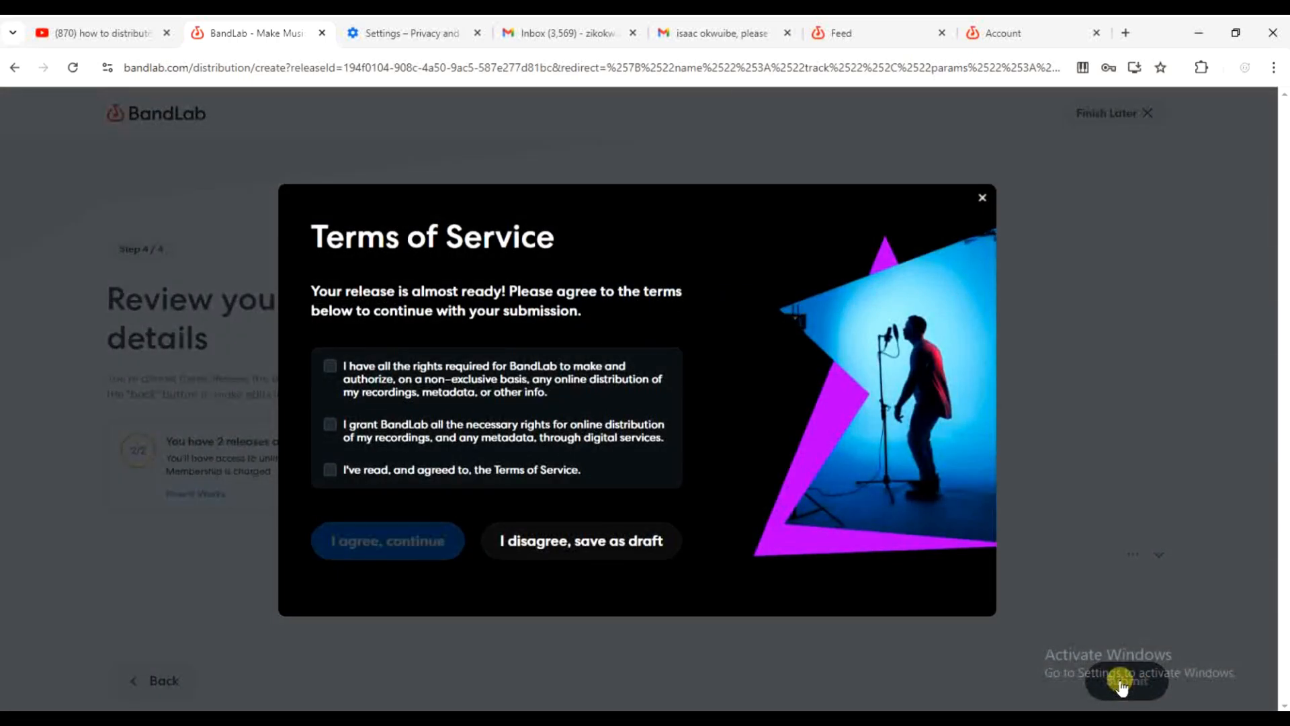
{"action": "left_click", "coordinate": [334, 370]}
{"action": "left_click", "coordinate": [333, 423]}
{"action": "left_click", "coordinate": [332, 469]}
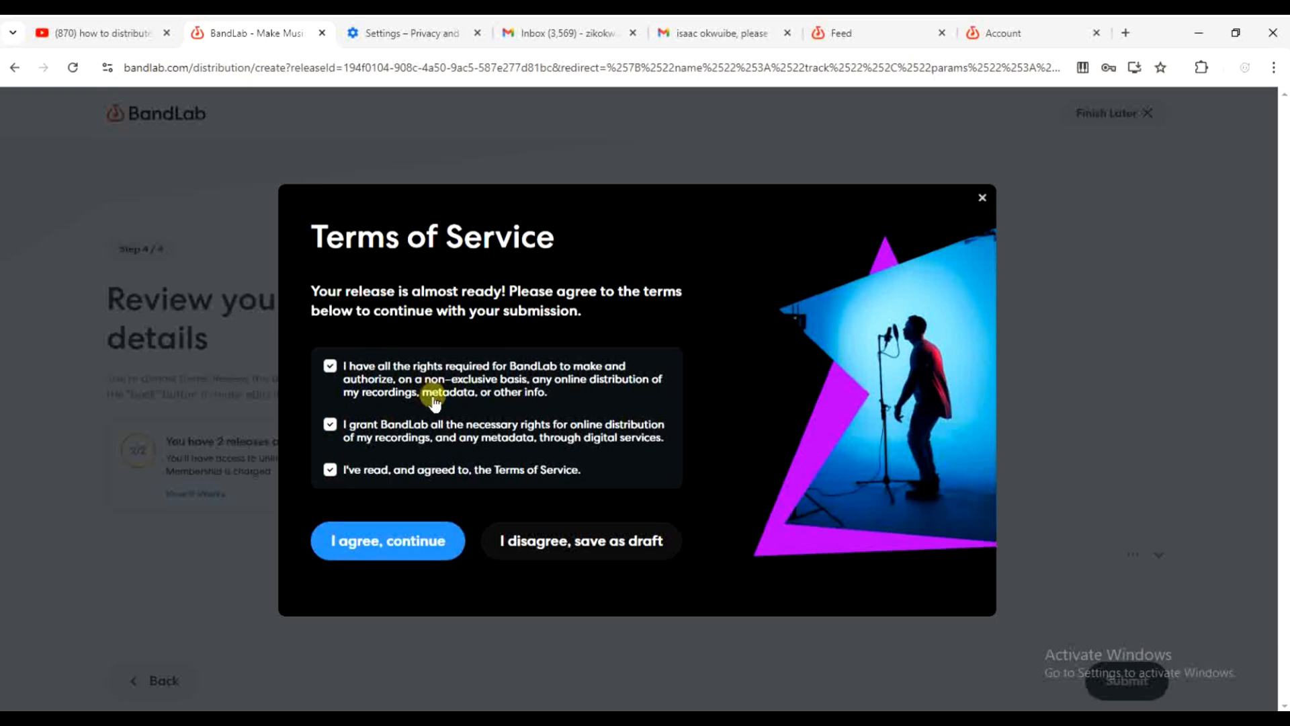
{"action": "left_click", "coordinate": [384, 543]}
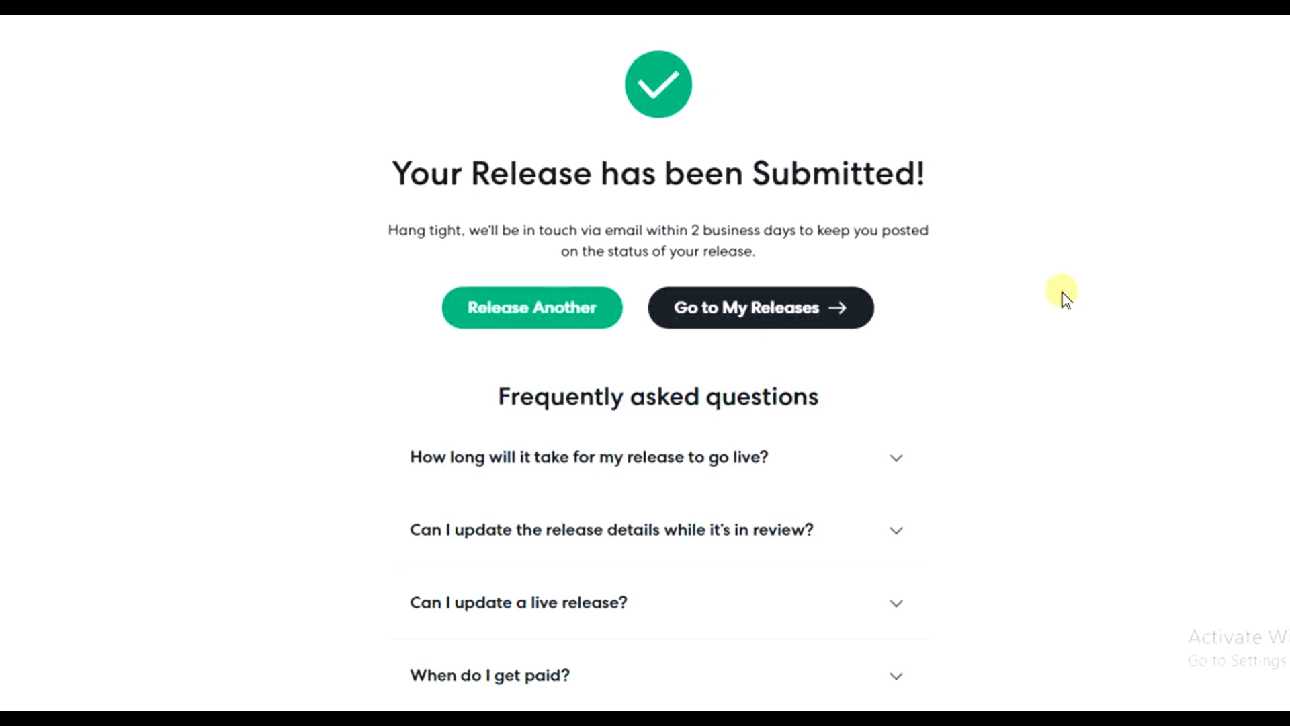
{"action": "scroll", "coordinate": [1066, 299], "scroll_direction": "down", "scroll_amount": 2}
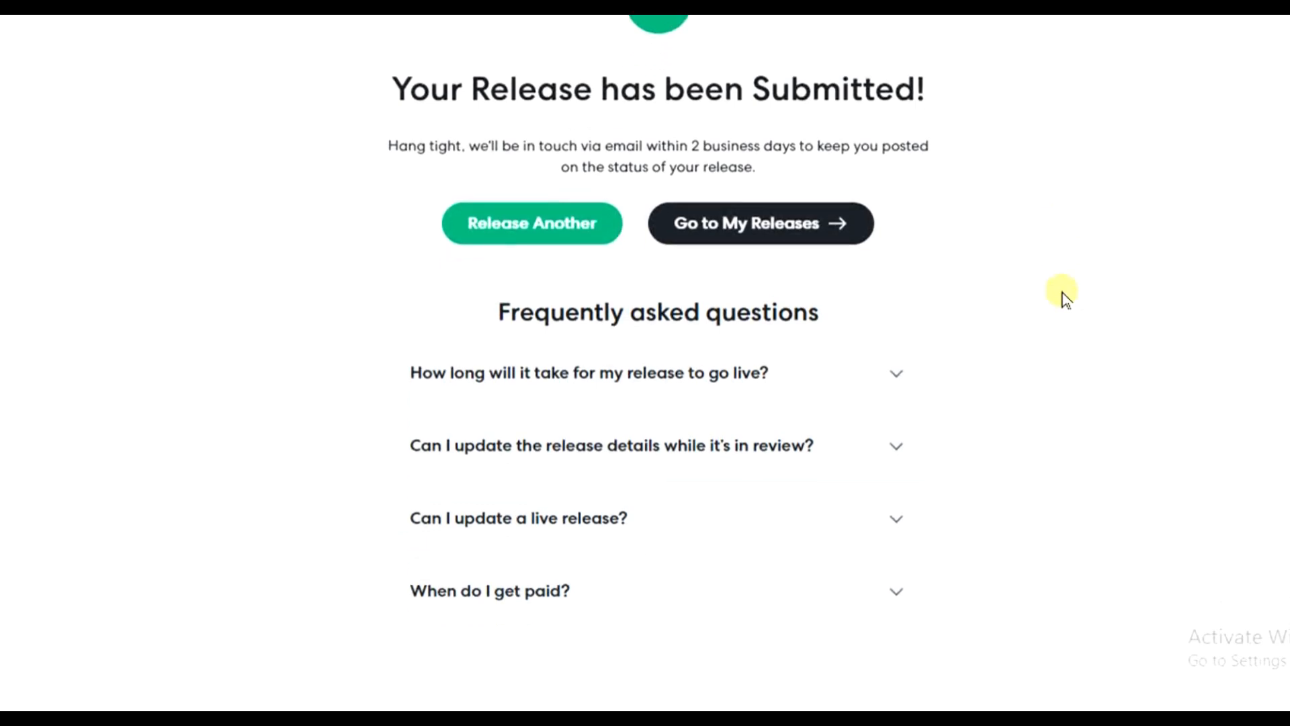
{"action": "scroll", "coordinate": [1059, 296], "scroll_direction": "up", "scroll_amount": 2}
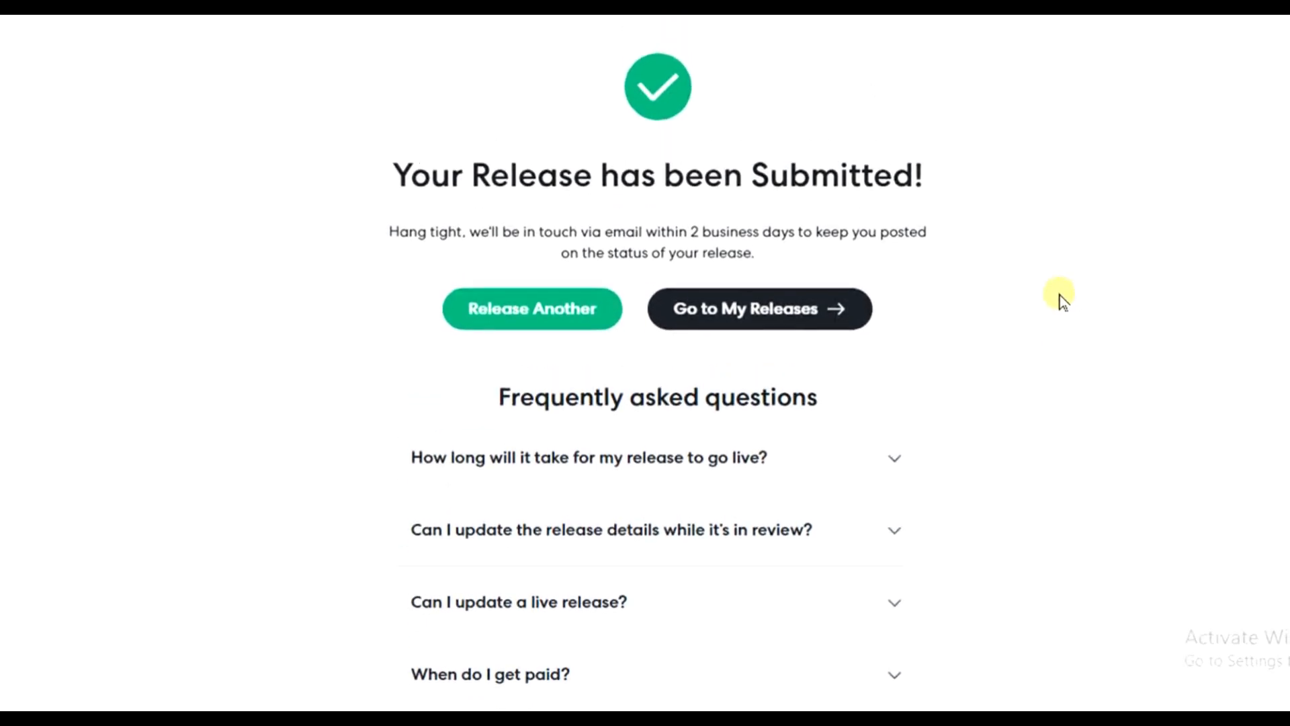